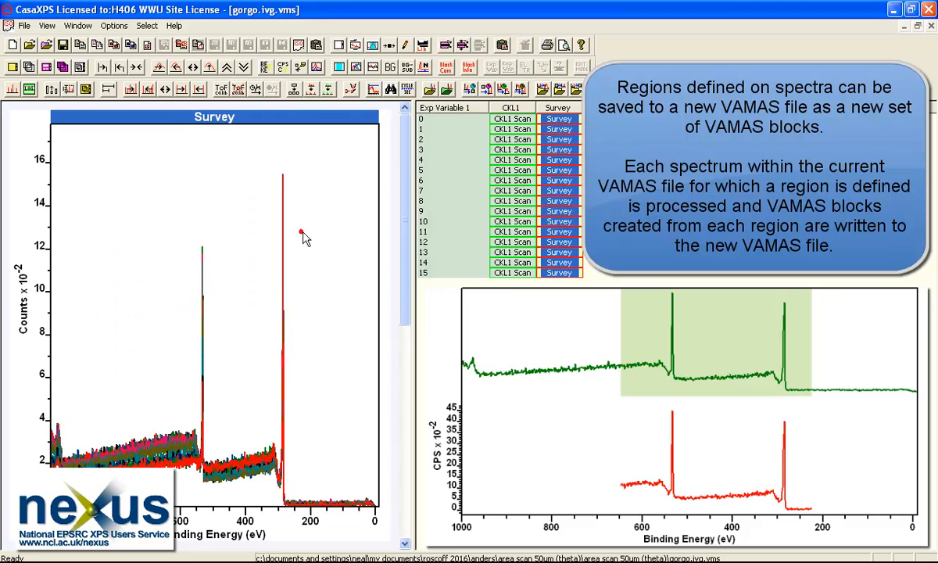
Create a quantification region on the Survey spectrum spanning about 648 to 224 eV and set its background type to Zero.
drag(165, 157, 304, 522)
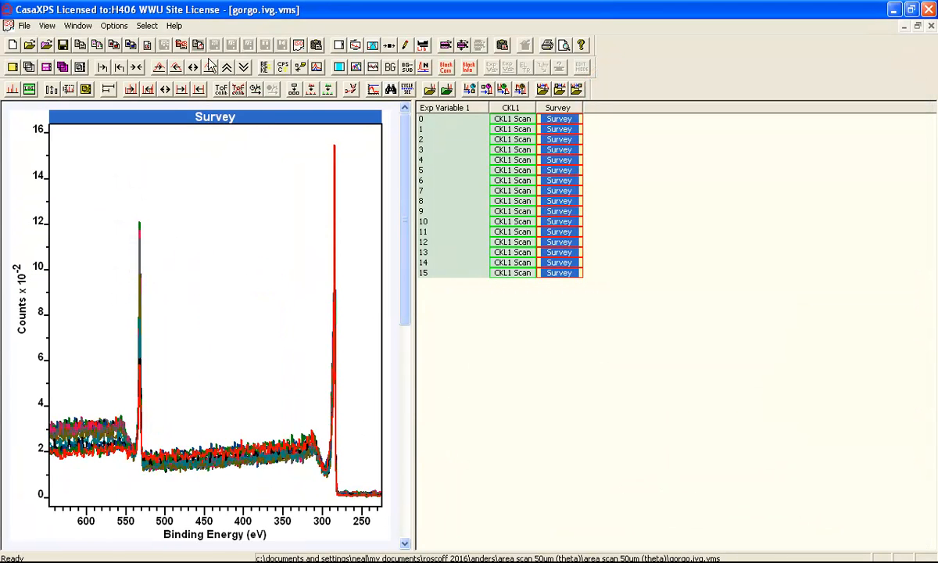
click(372, 44)
click(386, 382)
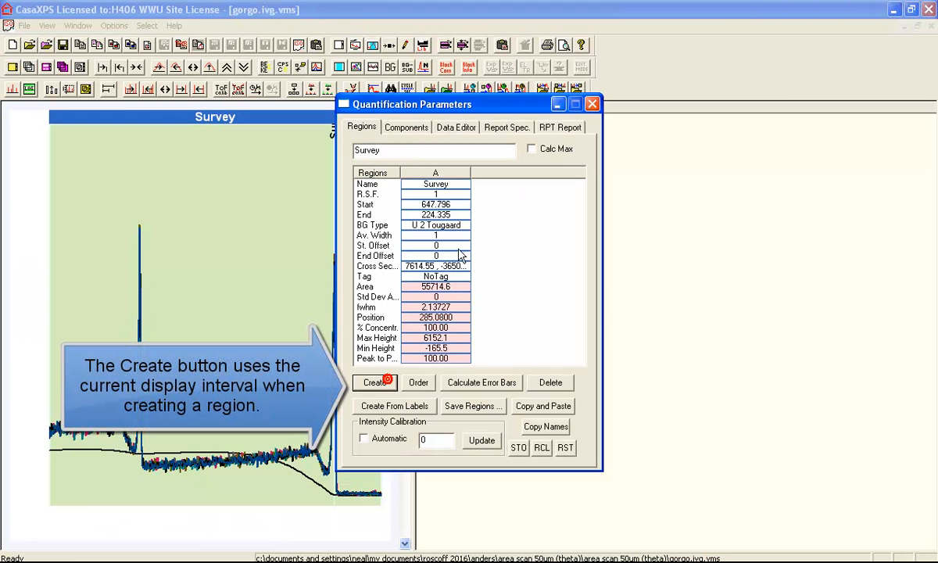
click(457, 225)
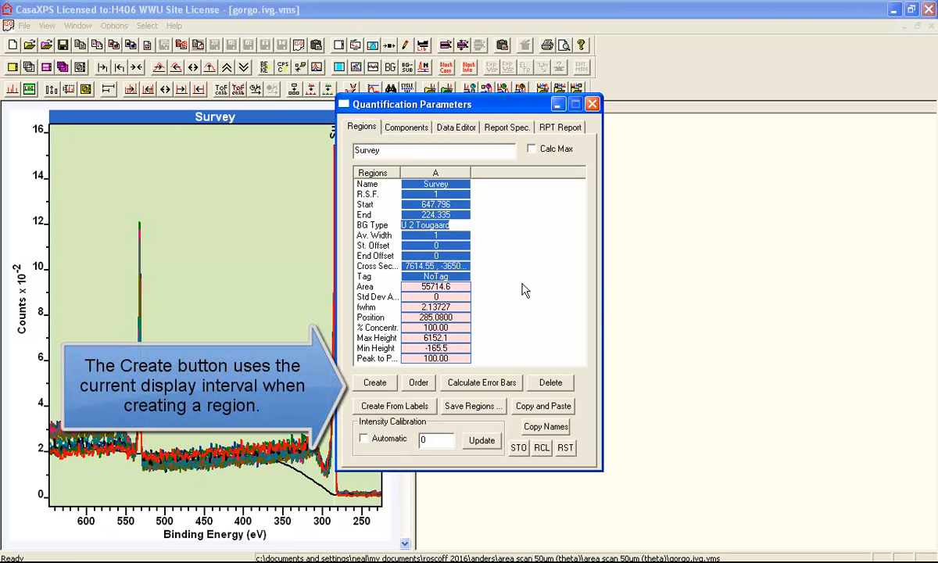
key(Return)
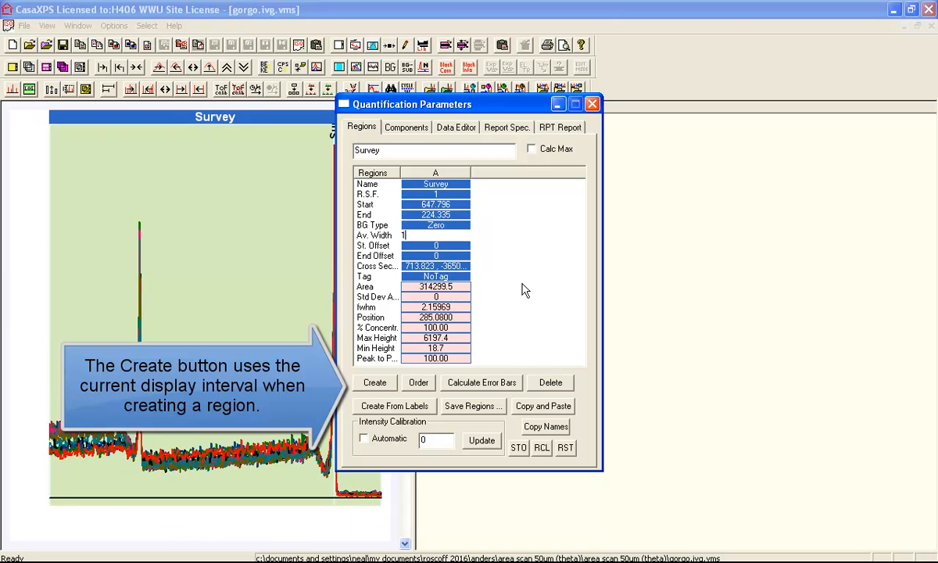
Propagate the Survey region to all selected Survey blocks in gorgo.ivg.vms.
drag(417, 102, 620, 168)
right_click(252, 166)
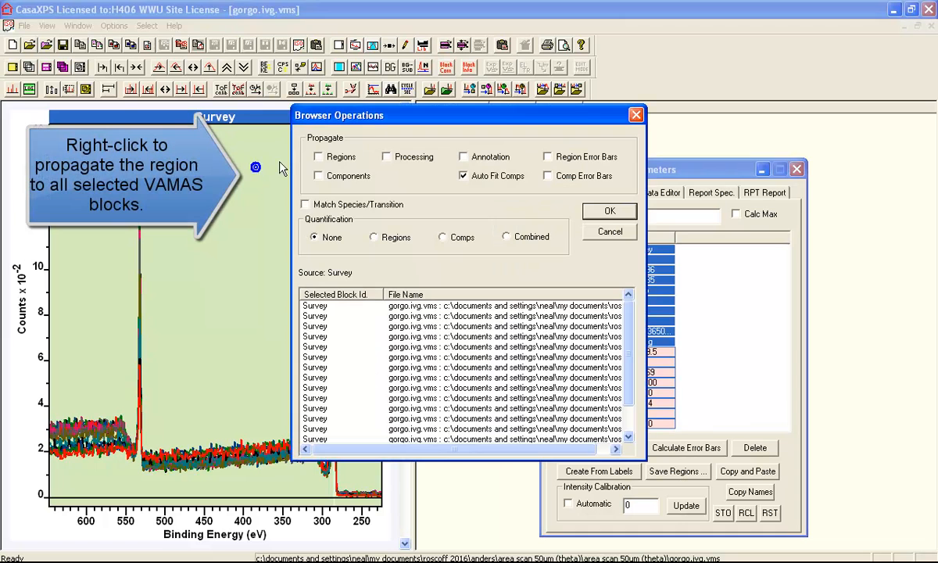
click(604, 212)
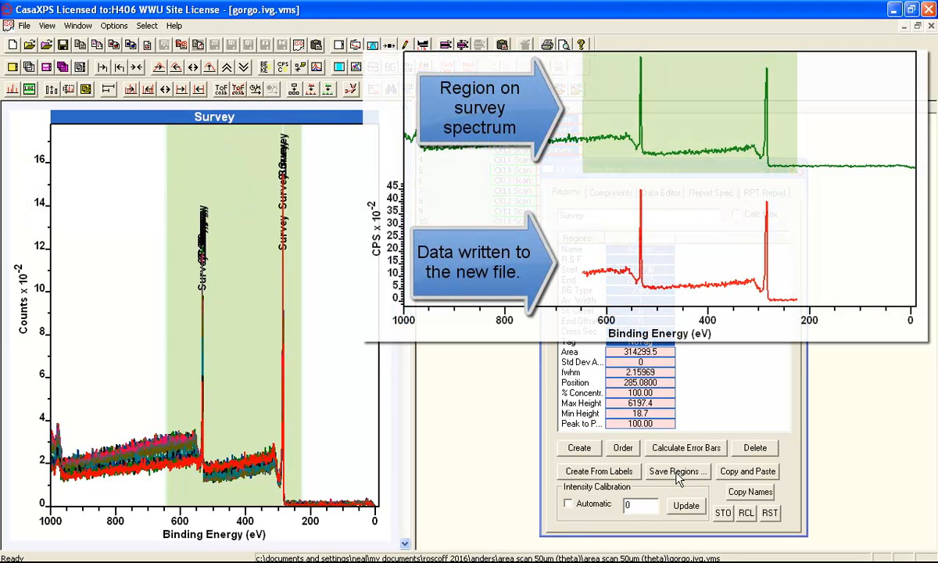
Overlay all Survey spectra of gorgo.ivg.vms and save their regions as blocks in a new file named C1s-O1s-regions.vms.
drag(626, 174, 707, 175)
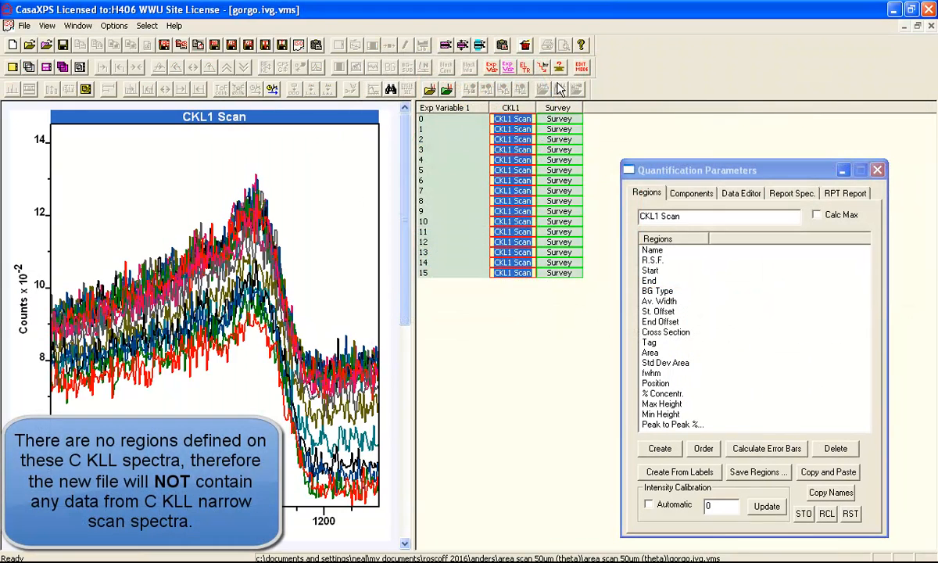
click(560, 112)
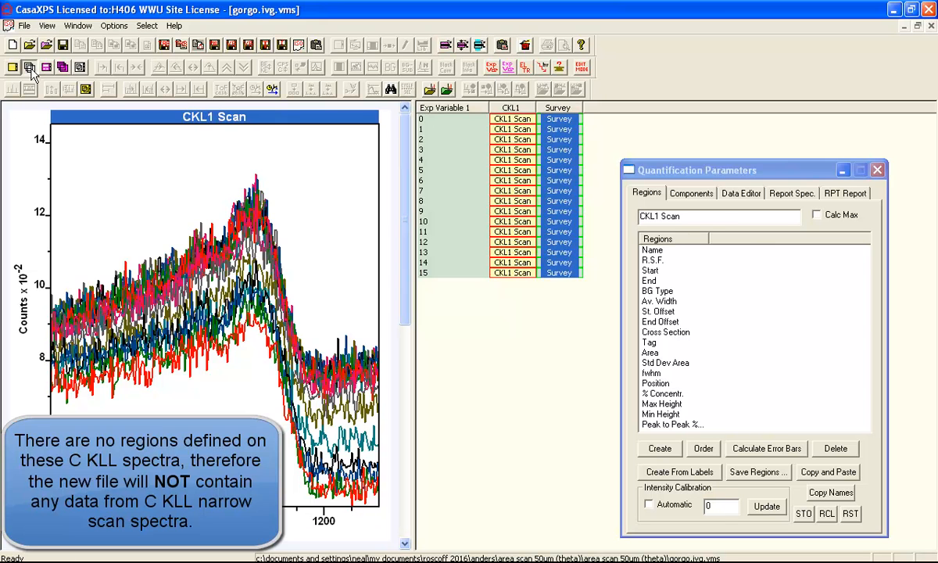
click(30, 67)
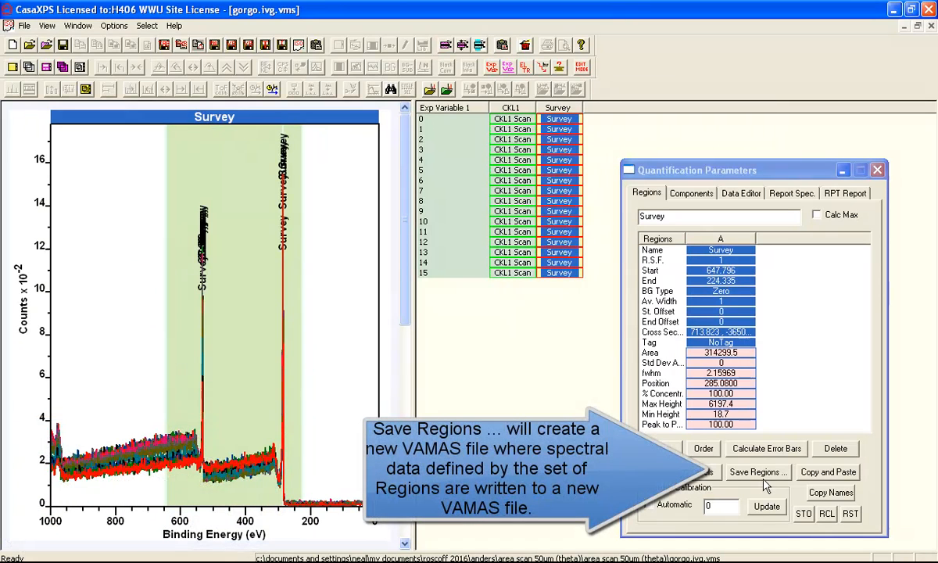
click(748, 473)
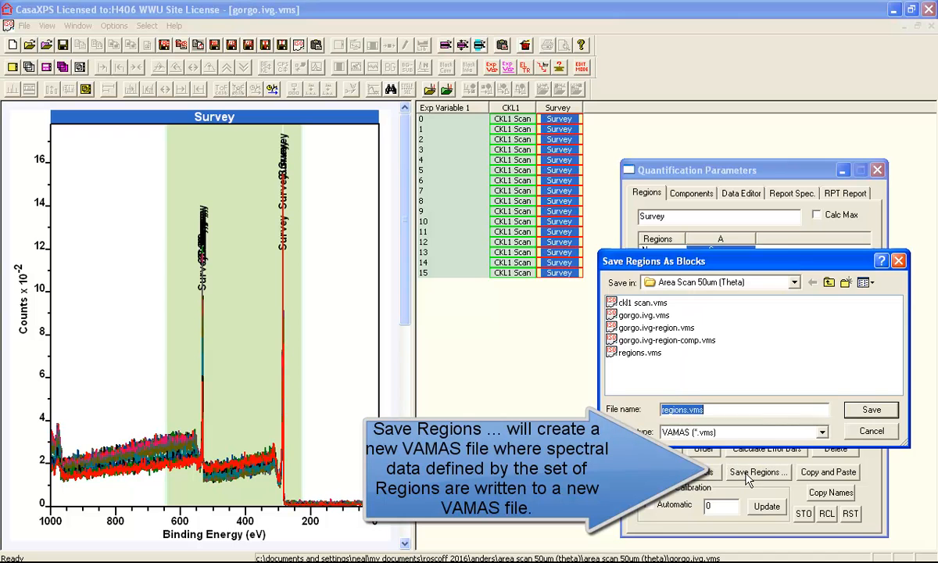
click(667, 411)
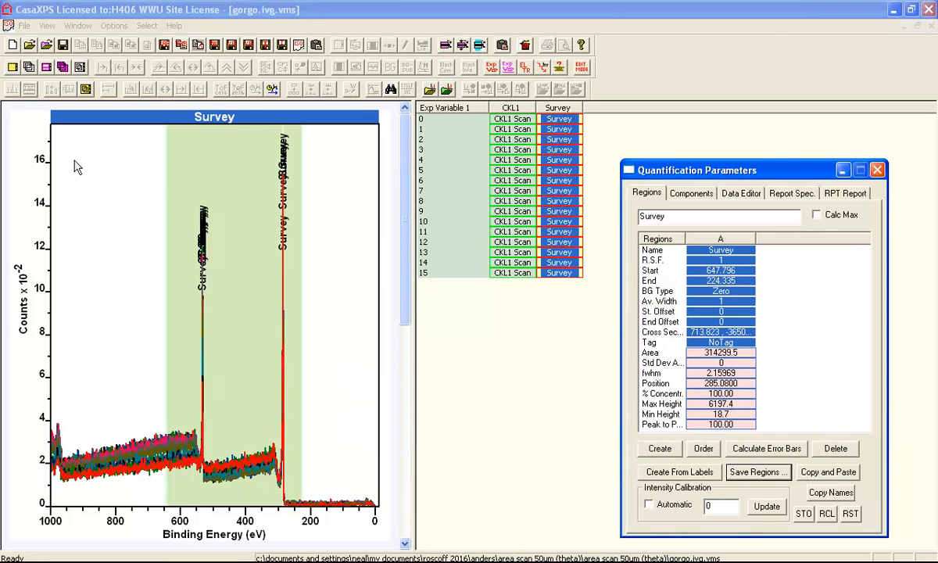
Open the saved VAMAS file C1s-O1s-regions.vms.
click(24, 25)
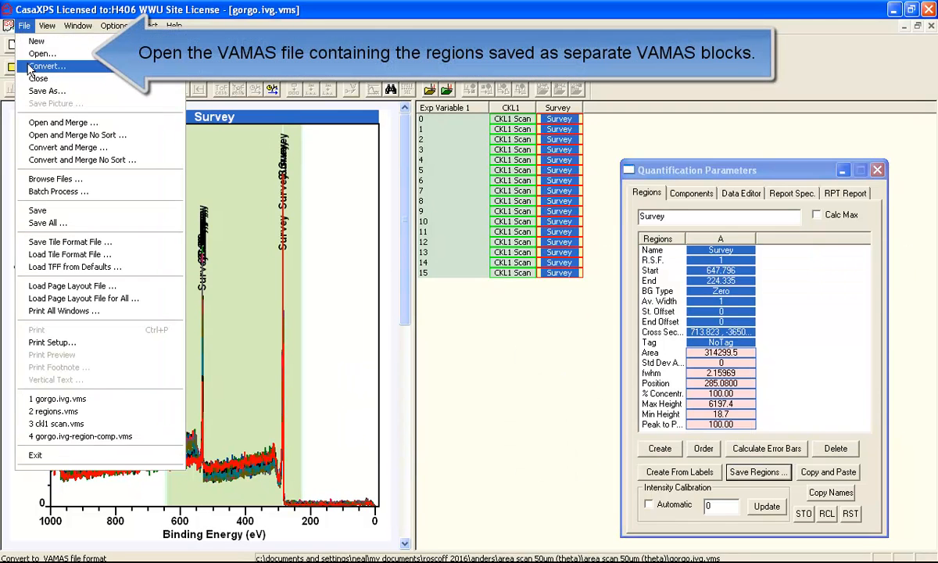
click(29, 54)
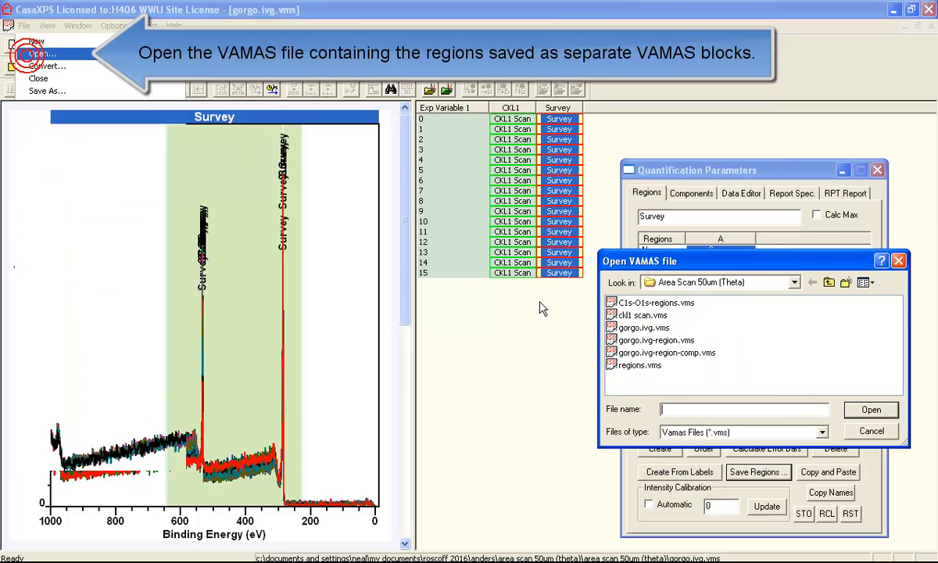
click(632, 305)
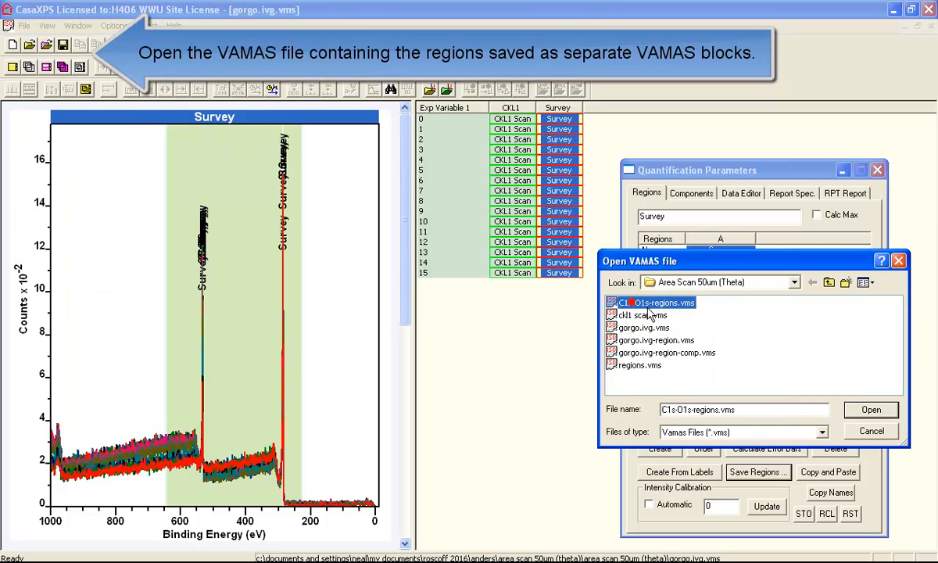
click(870, 410)
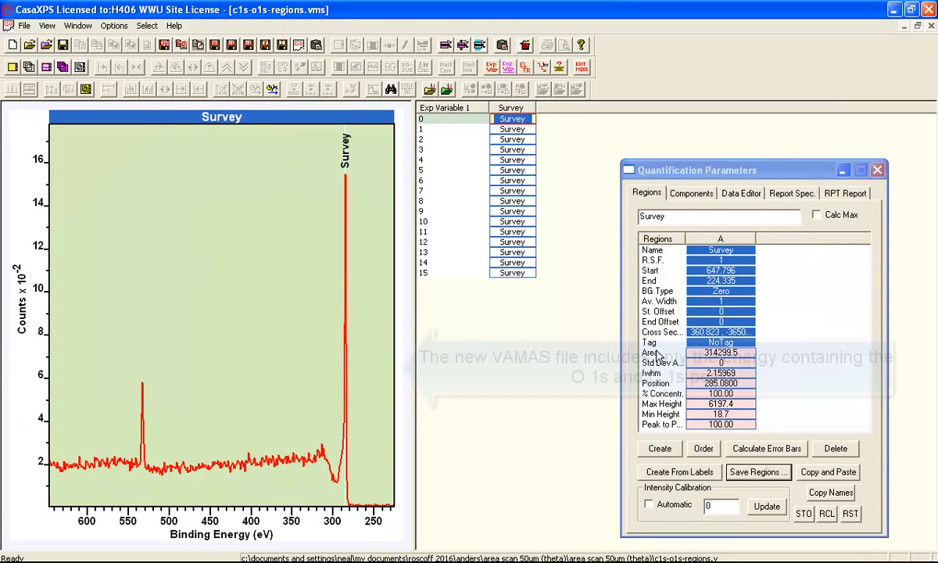
Overlay all Survey blocks of the opened regions file and widen the spectrum display area.
click(525, 109)
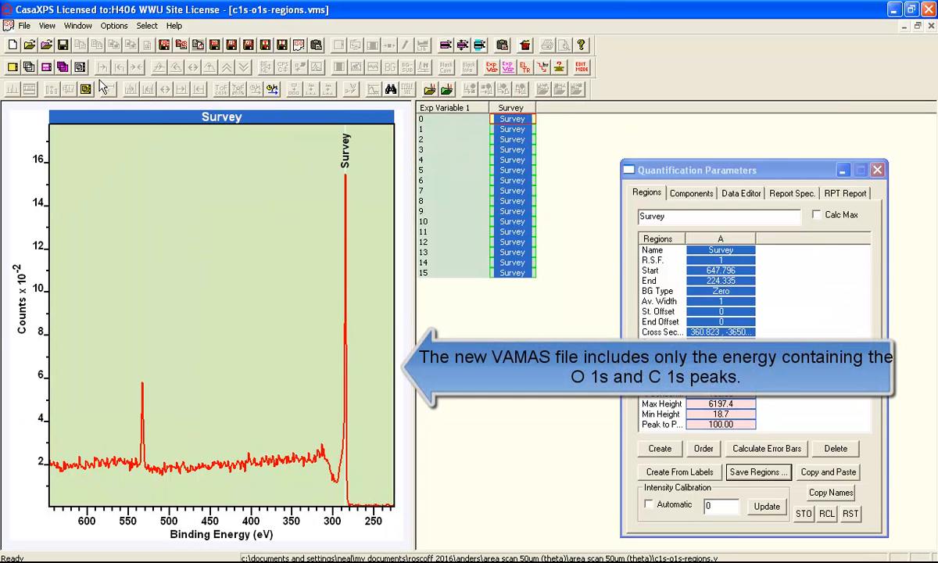
click(28, 67)
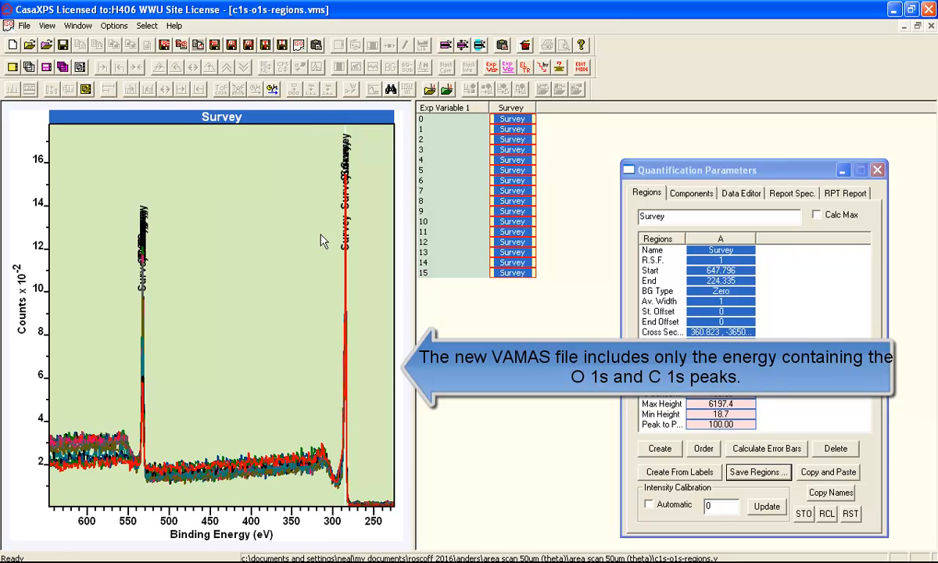
drag(416, 266, 507, 275)
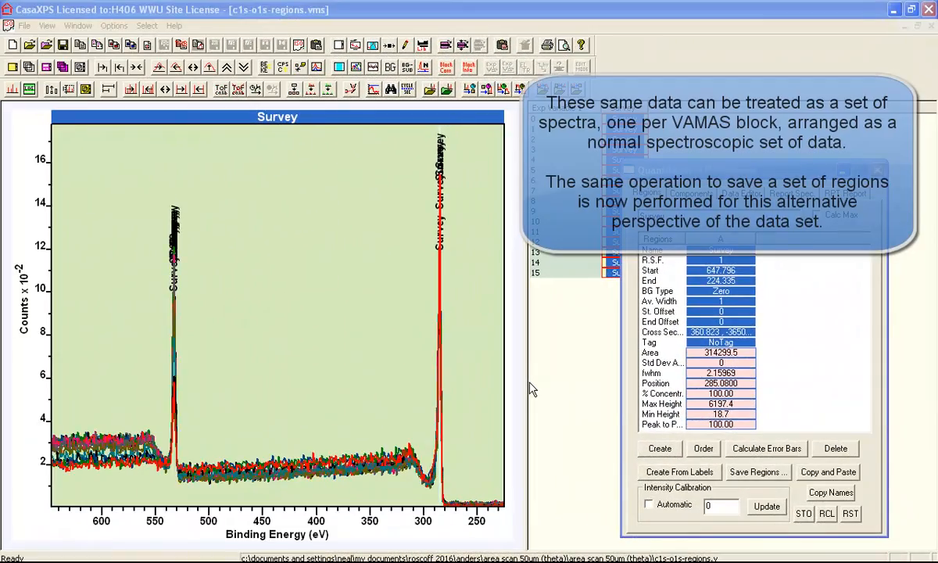
Convert the measurement folder's data to a VAMAS file with the avg filter, using the file name spectra-at-pixels.avg.
click(24, 27)
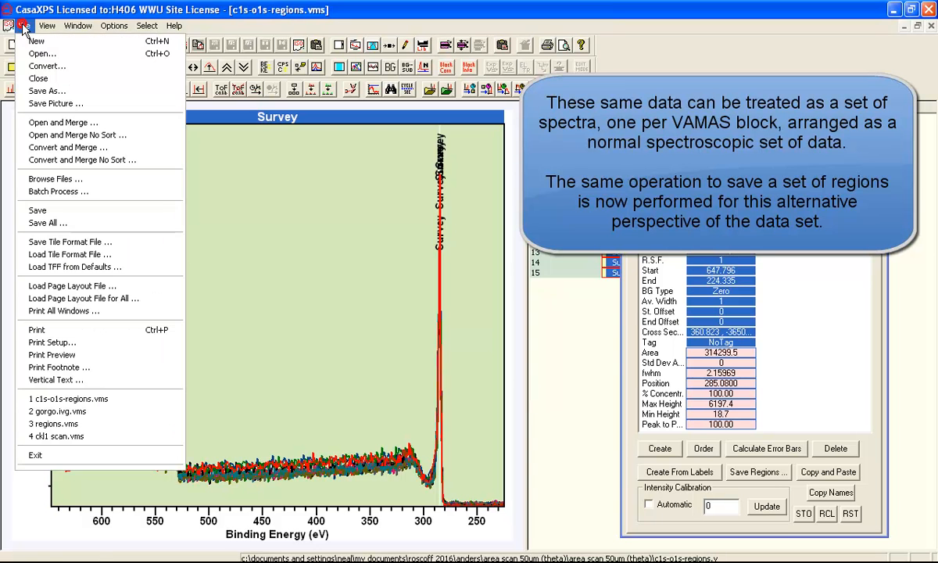
click(39, 66)
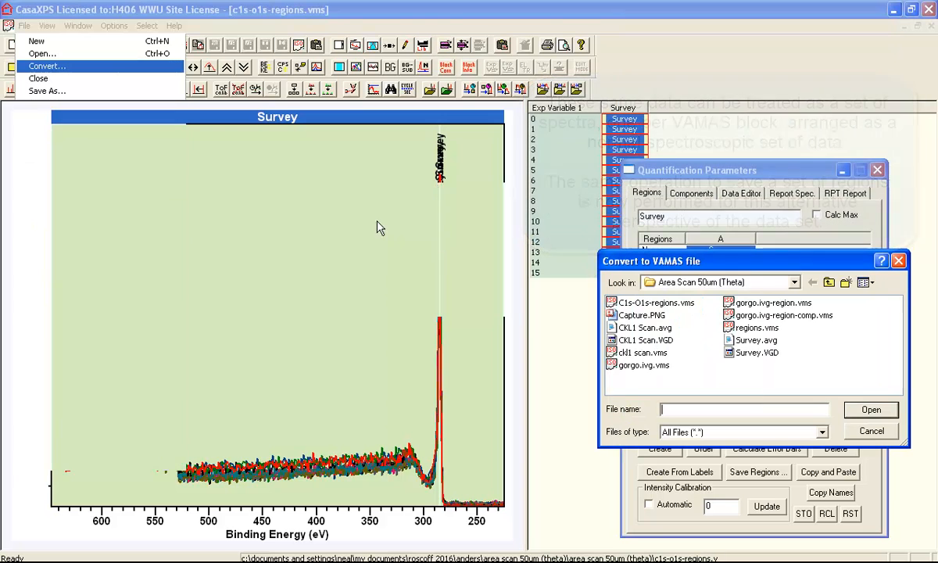
click(637, 329)
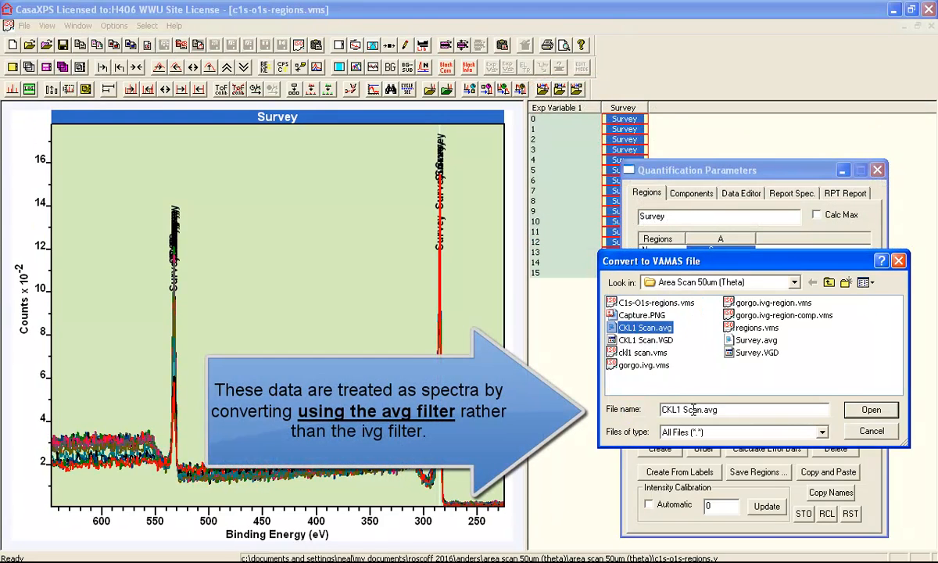
drag(700, 409, 693, 410)
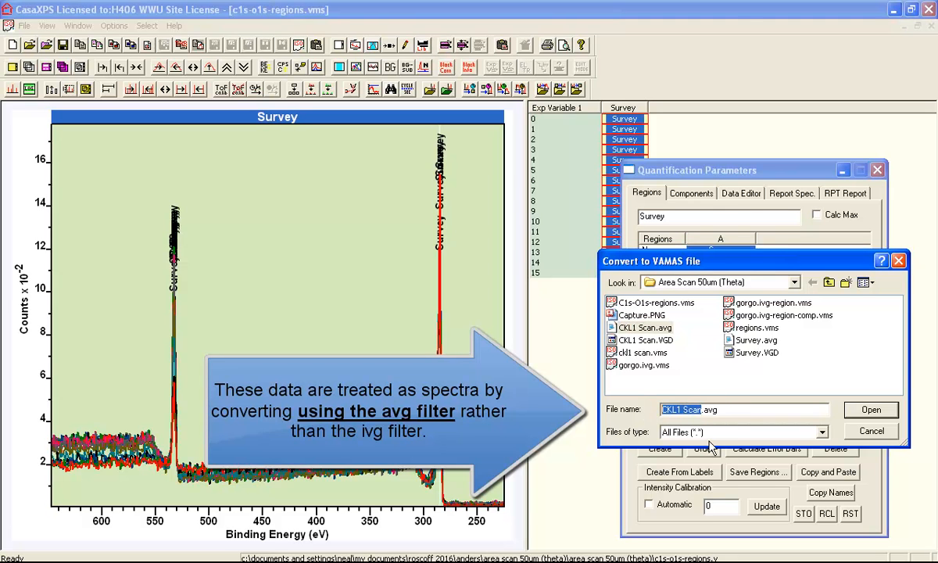
text(spectra-at-pixels)
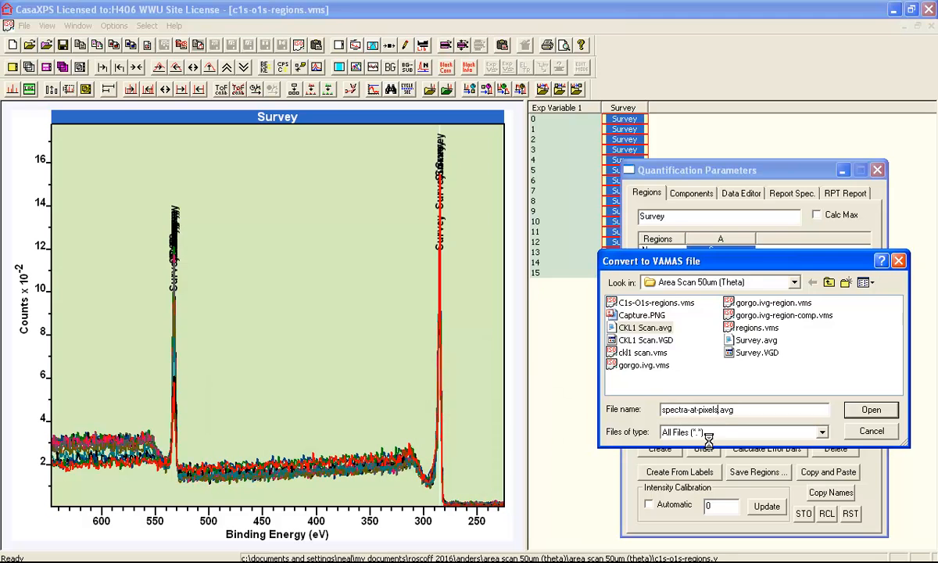
key(Return)
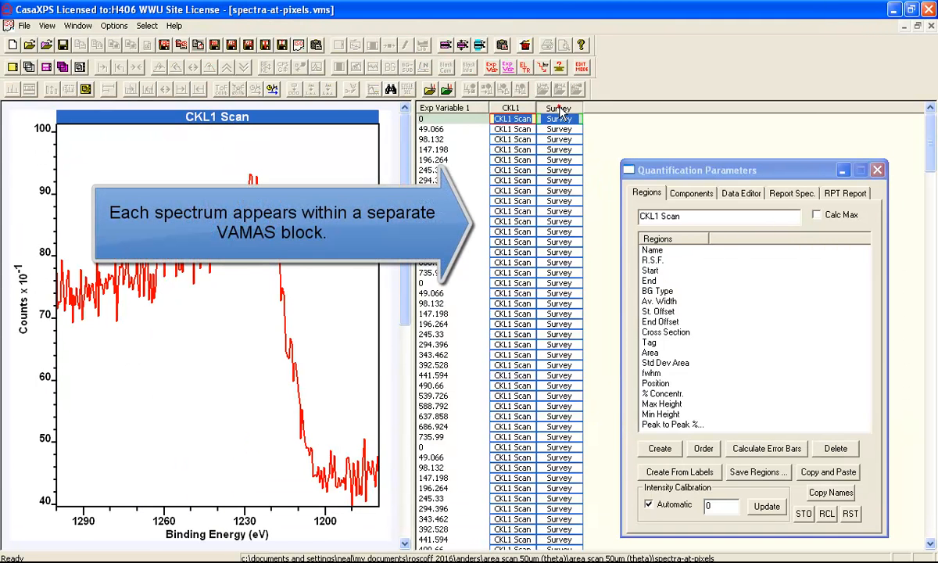
Set the display line width to 0 and overlay all Survey spectra of spectra-at-pixels.vms in the active tile.
click(559, 112)
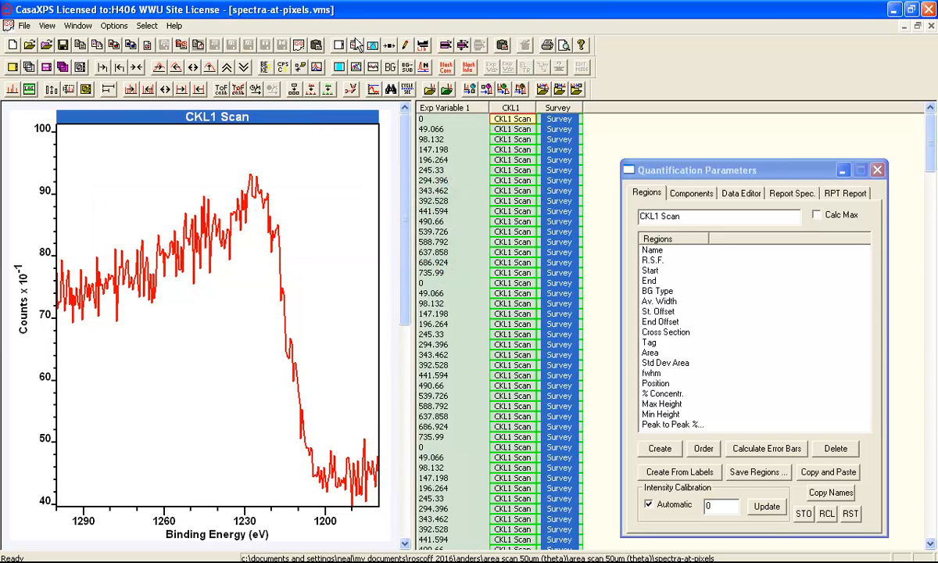
click(338, 45)
click(465, 122)
click(443, 123)
double_click(562, 204)
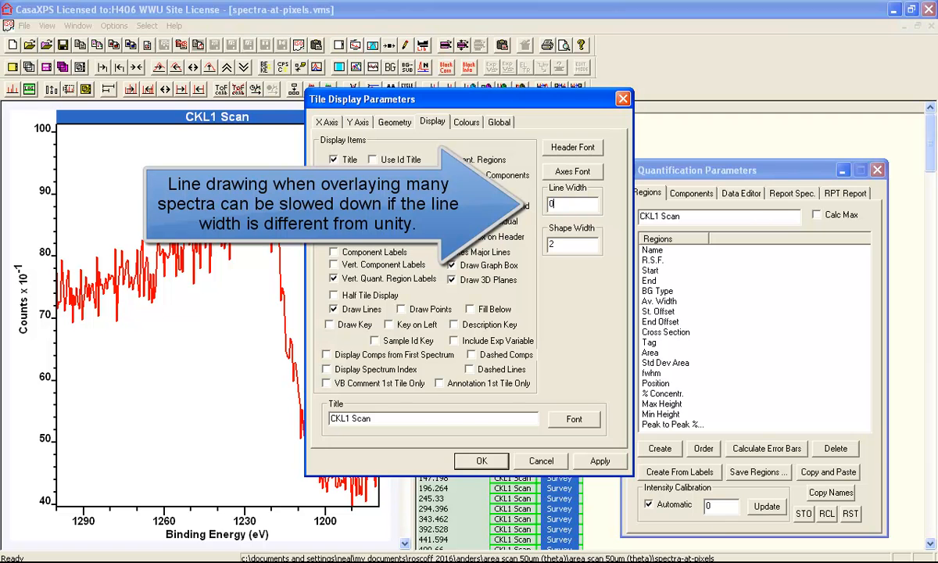
click(477, 461)
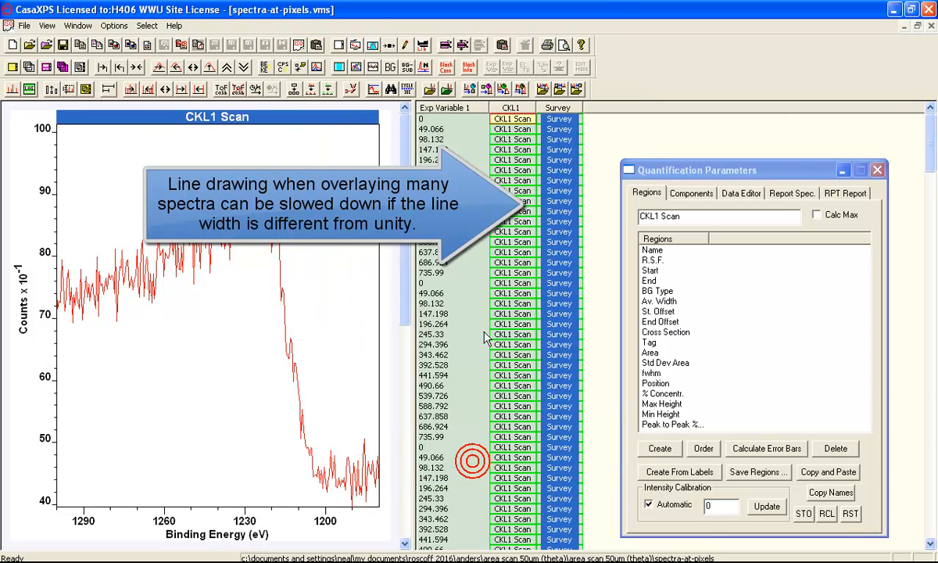
click(566, 108)
click(28, 67)
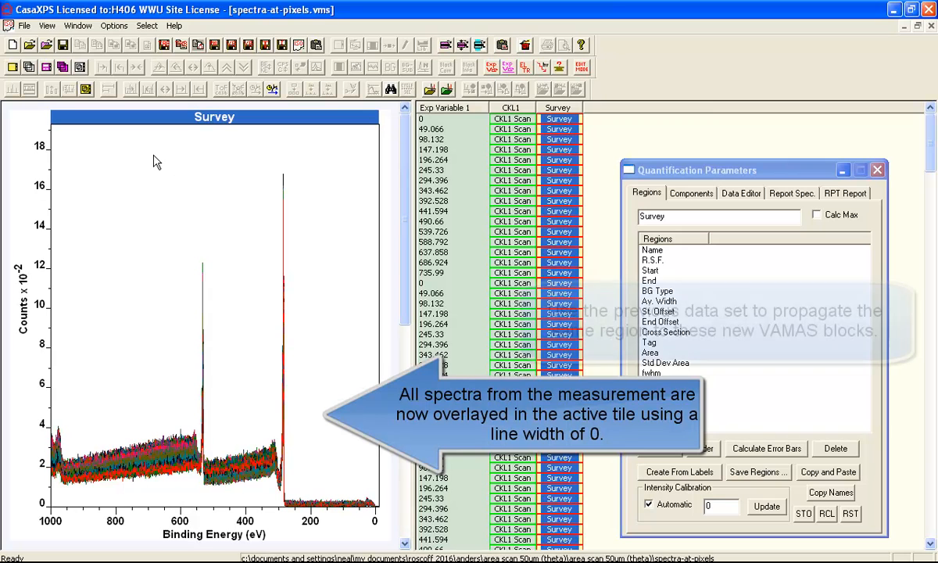
Propagate the region from c1s-o1s-regions.vms to the selected Survey blocks of spectra-at-pixels.vms.
key(ctrl+Tab)
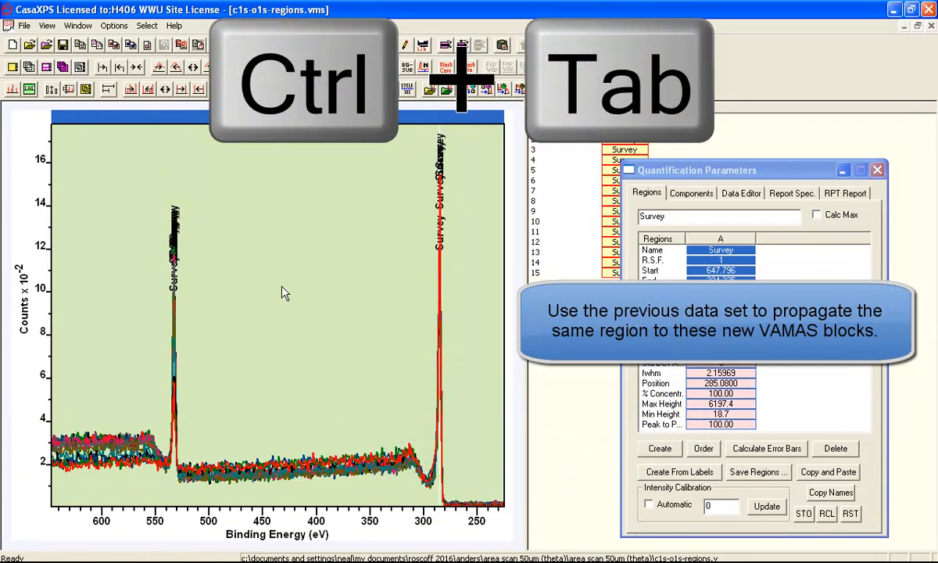
right_click(282, 286)
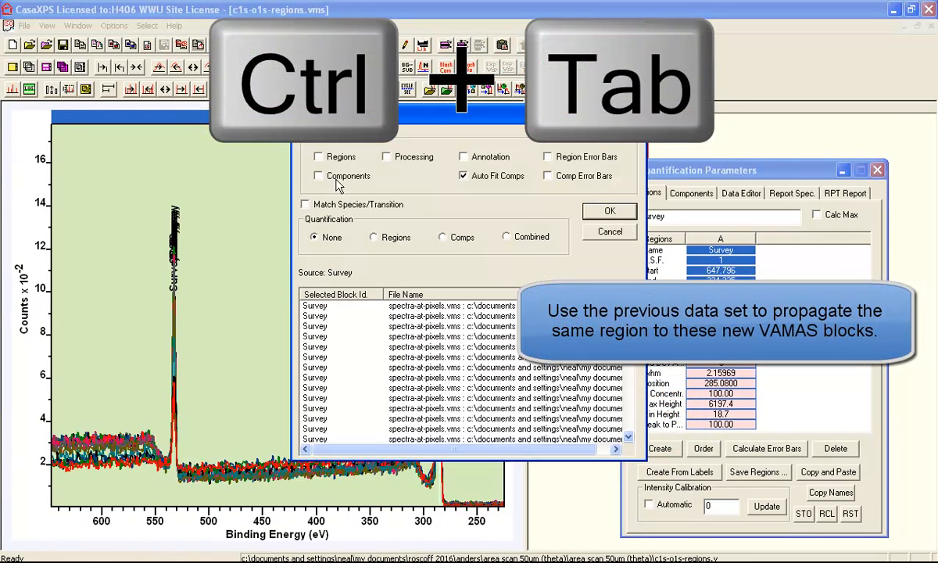
click(610, 213)
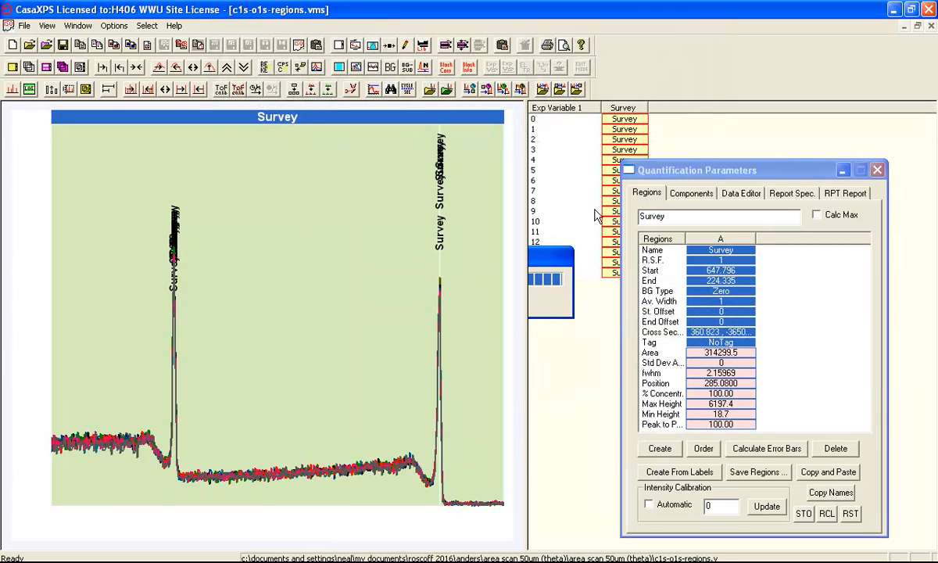
Return to spectra-at-pixels.vms and save its Survey regions as blocks in a new VAMAS file, basing the name on spectra-at-pixels.vms.
key(ctrl+Tab)
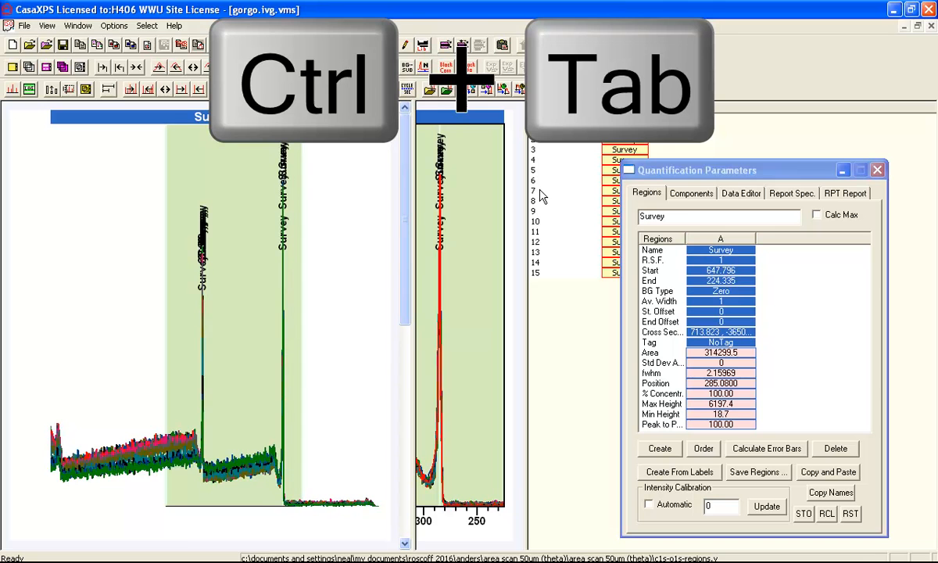
key(ctrl+Tab)
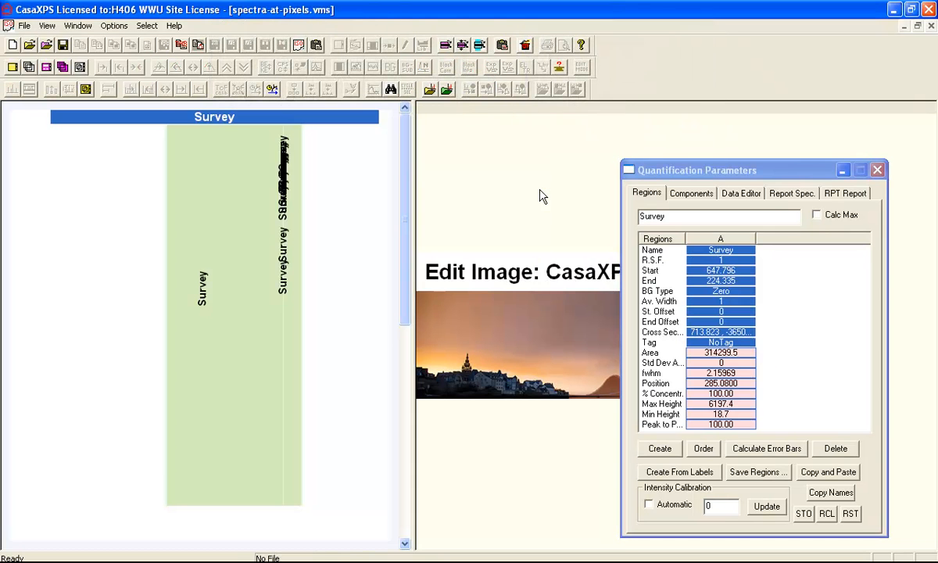
click(744, 475)
click(740, 305)
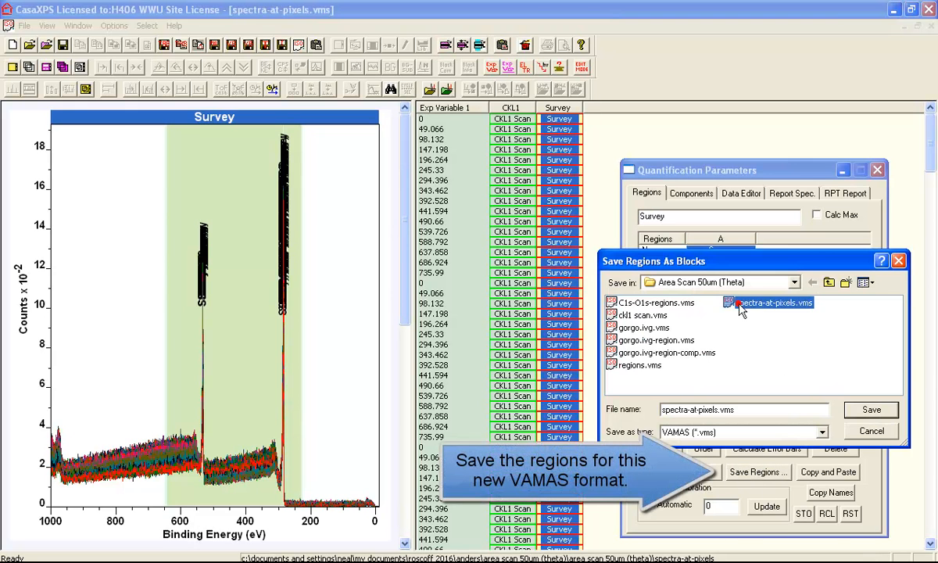
click(716, 410)
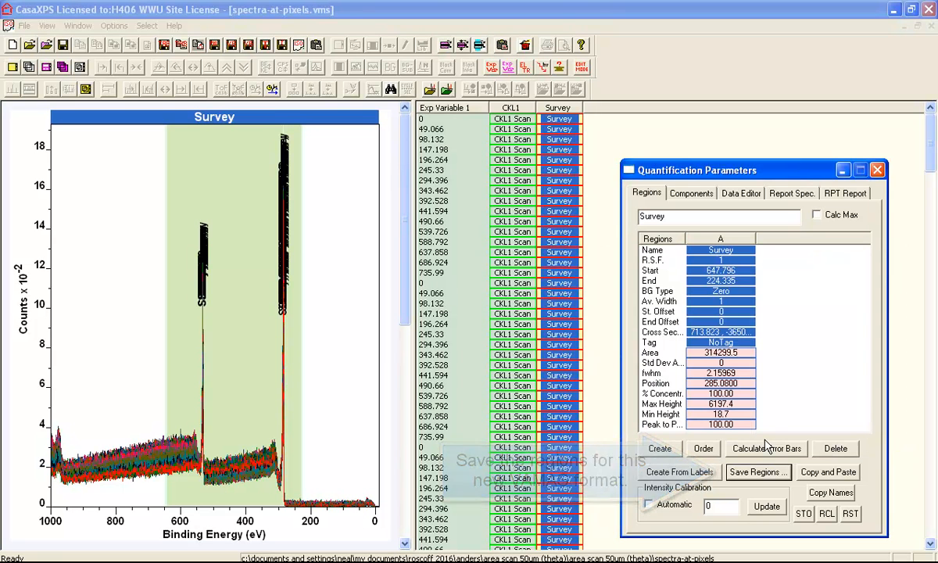
Open spectra-at-pixels-region.vms and overlay all of its Survey spectra in the active tile.
click(29, 45)
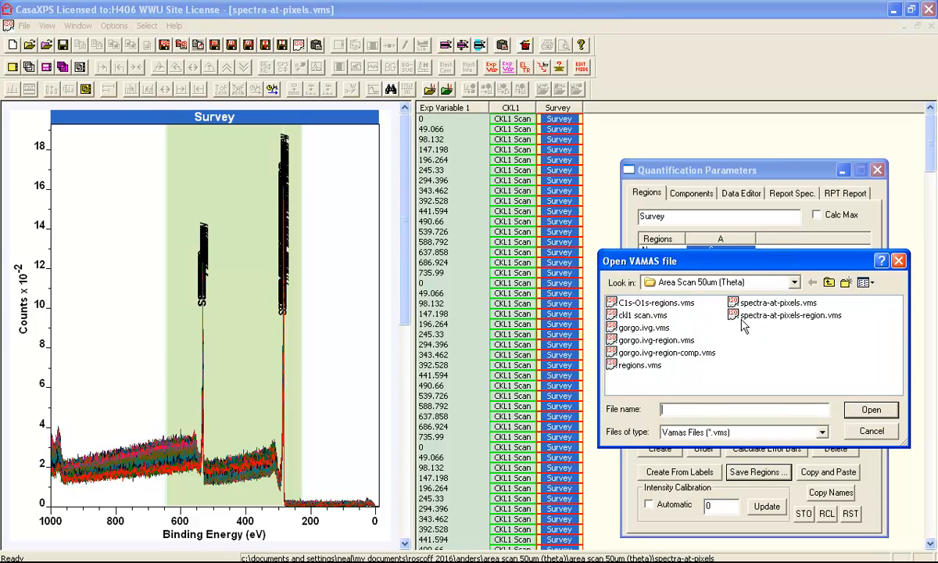
click(744, 320)
click(868, 410)
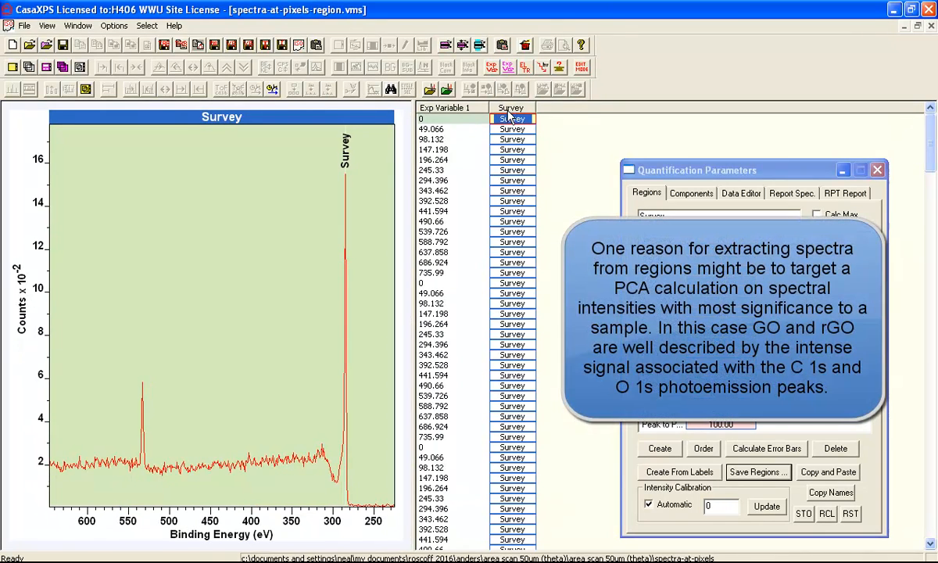
click(510, 108)
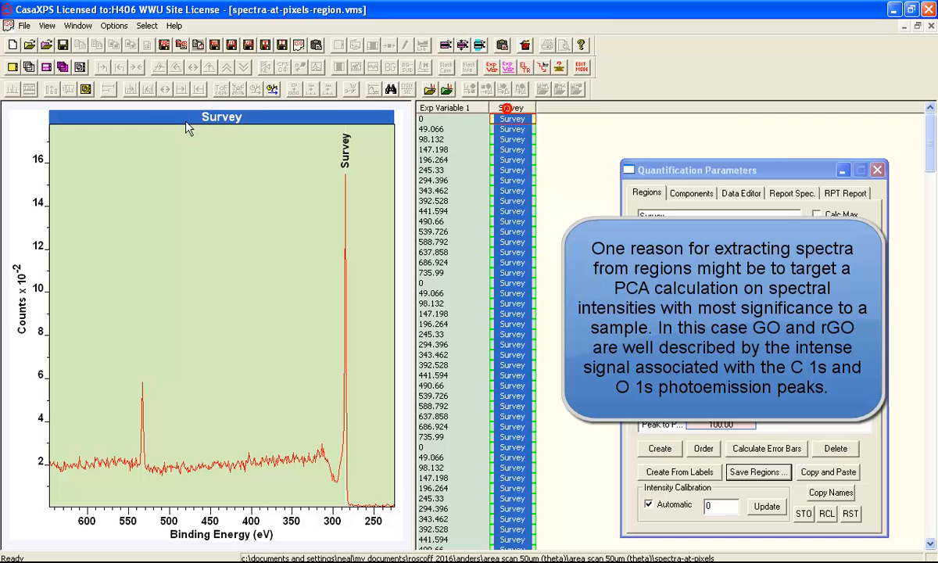
click(29, 68)
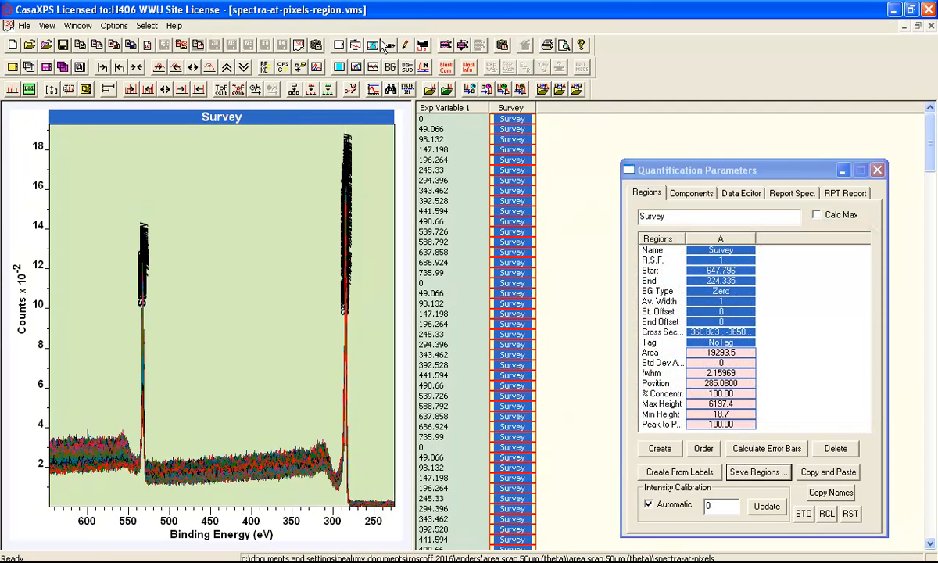
Generate 10 PCA factors from the overlaid Survey spectra using Correl. Origin preprocessing.
click(390, 43)
click(532, 146)
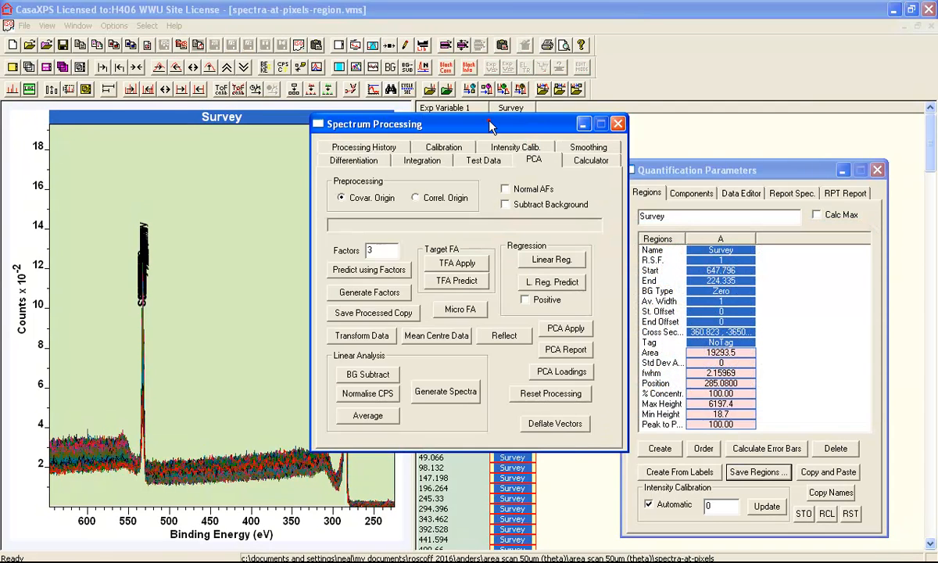
drag(488, 121, 507, 120)
drag(438, 124, 604, 153)
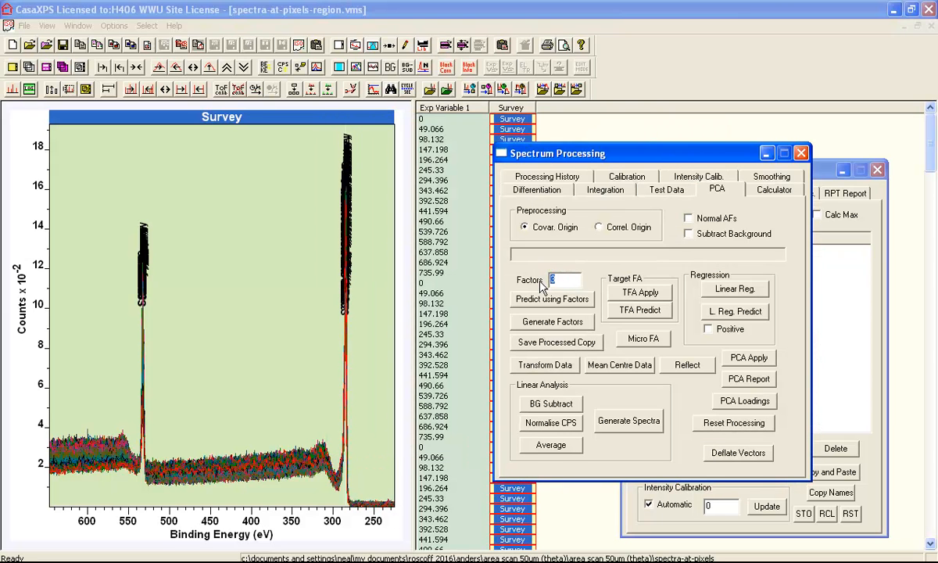
click(601, 227)
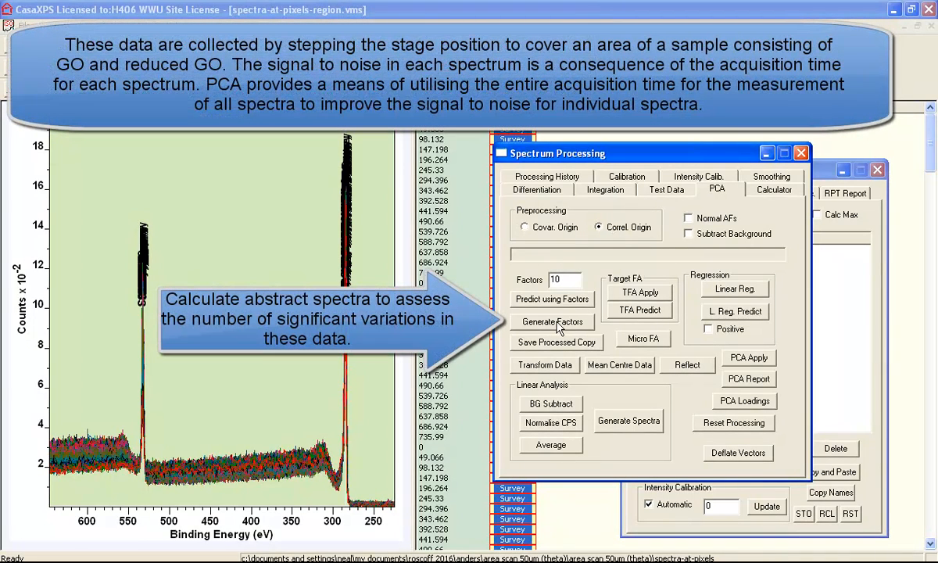
click(555, 324)
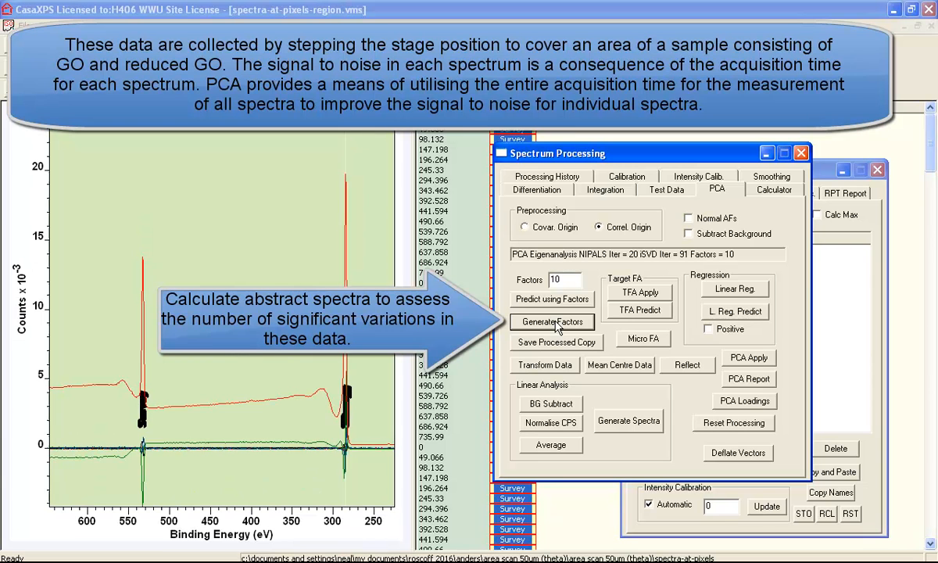
Examine the first eight abstract spectra one at a time to judge where significant variation gives way to noise.
drag(555, 155, 629, 167)
click(523, 120)
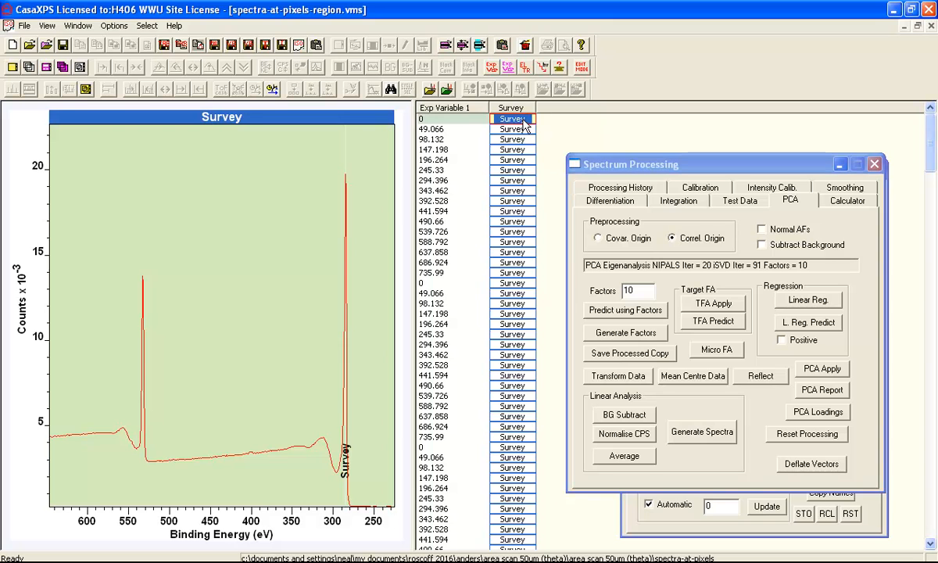
key(Down)
key(Down)
key(Down)
key(Down)
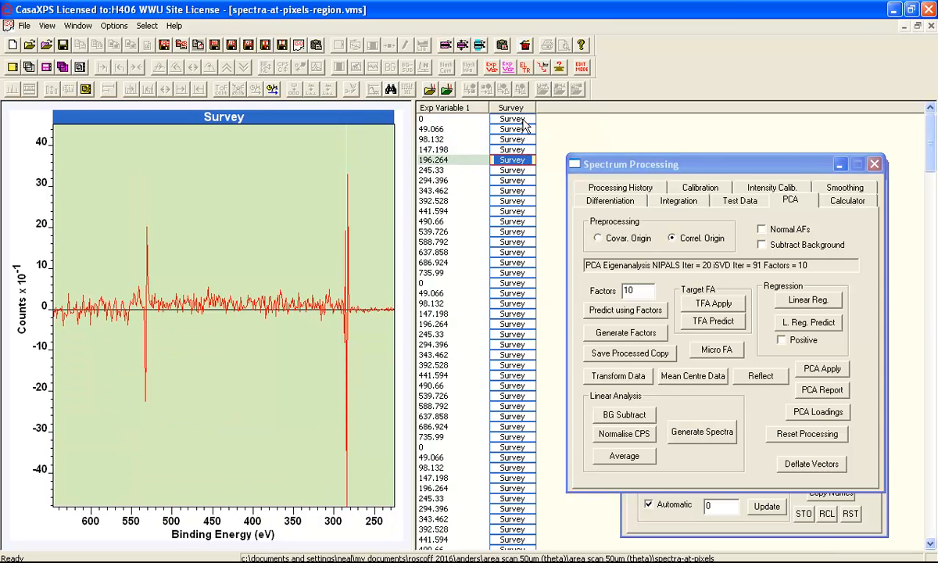
key(Down)
key(Down)
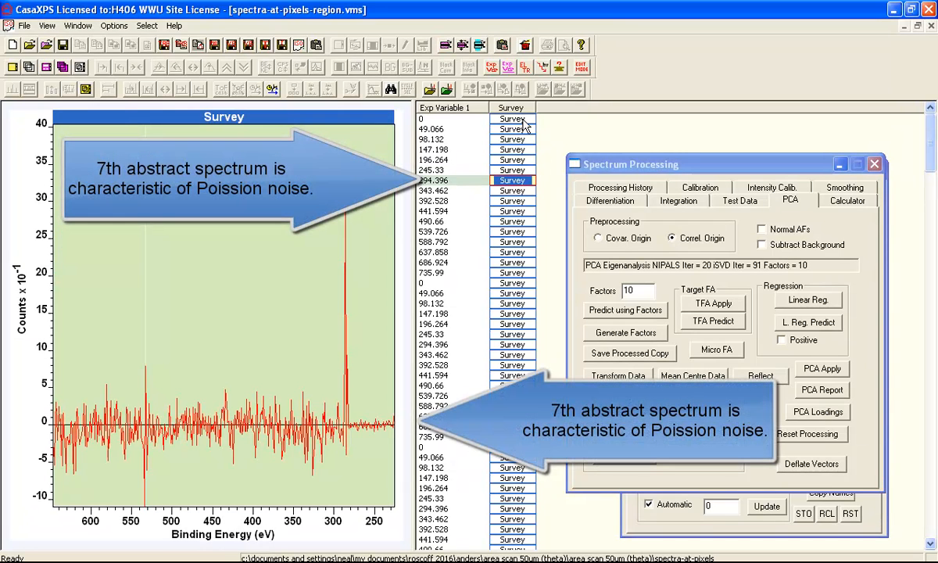
key(Down)
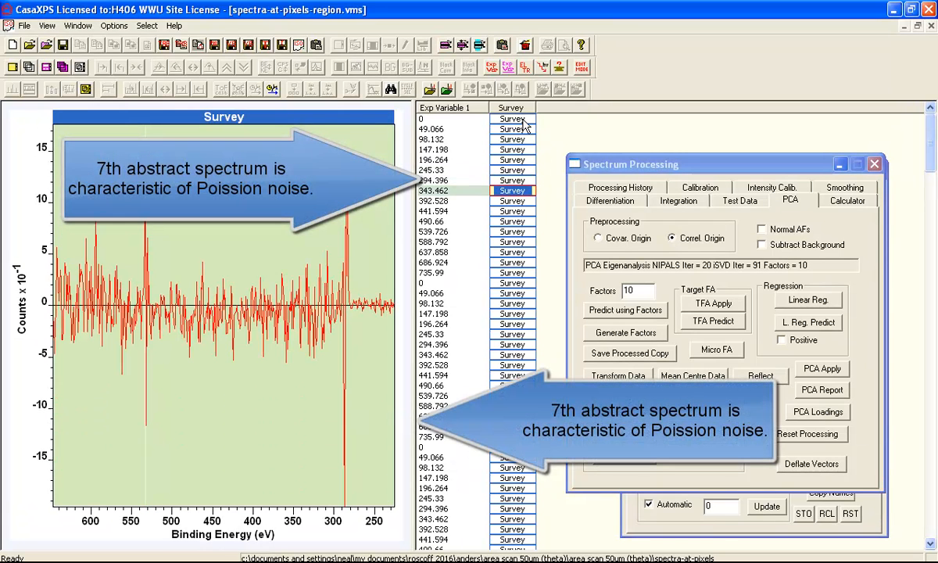
Overlay all the Survey blocks again and reset their PCA processing.
click(508, 108)
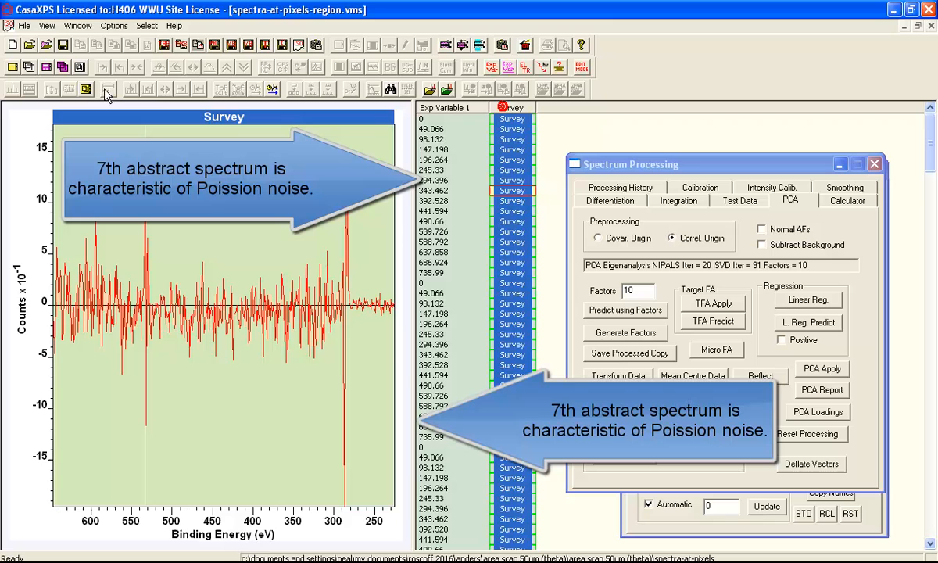
click(29, 69)
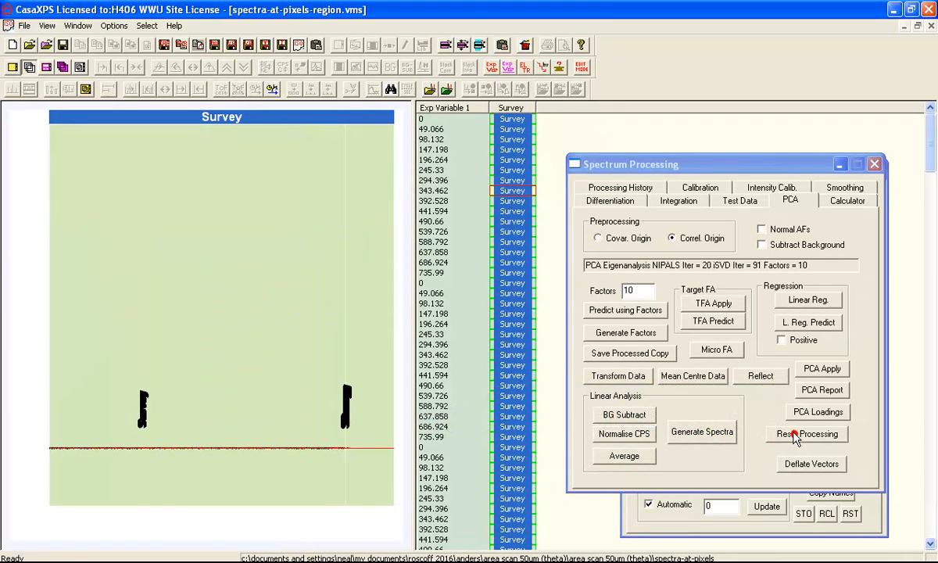
click(788, 434)
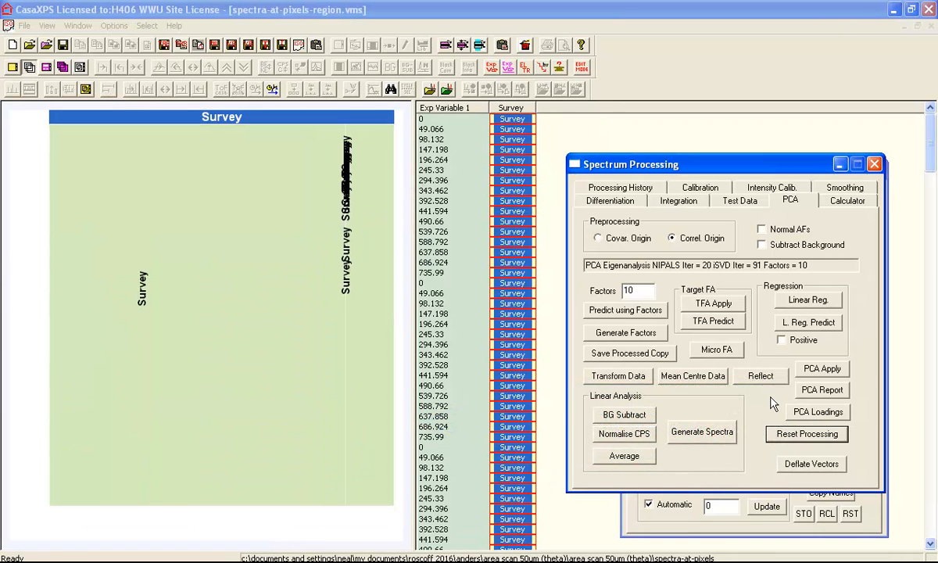
Reconstruct the Survey spectra by predicting with 8 factors, and save a copy of the selected blocks with processed data only.
double_click(641, 290)
text(8)
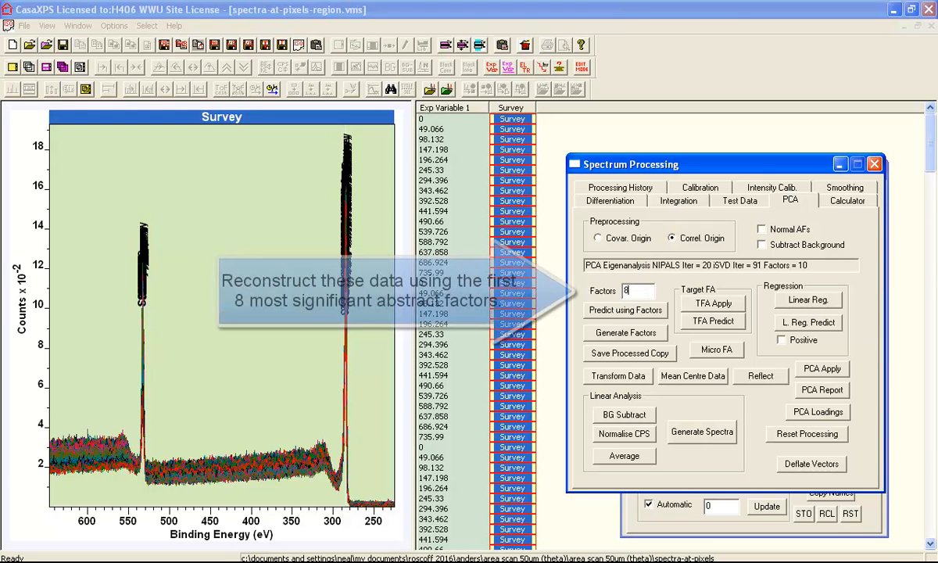
click(613, 312)
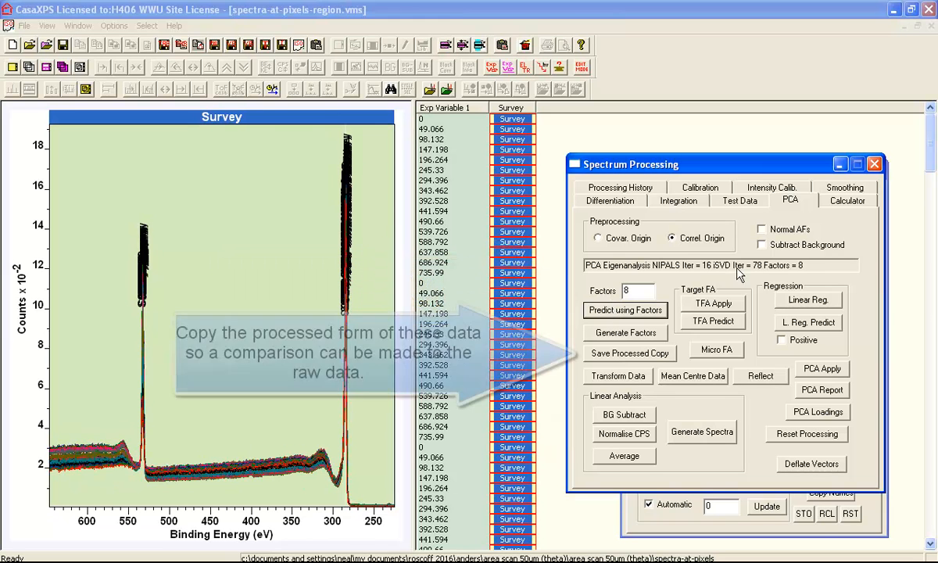
click(632, 354)
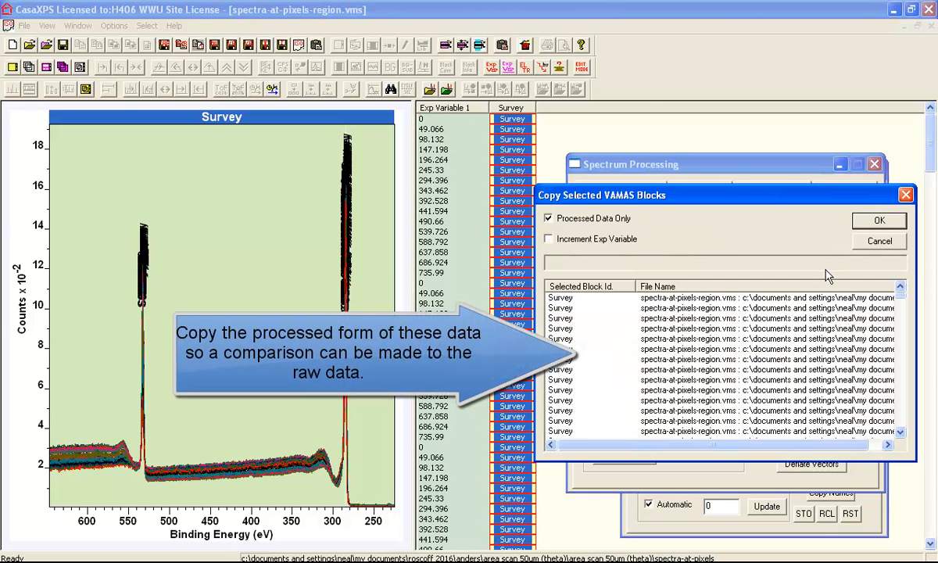
click(867, 227)
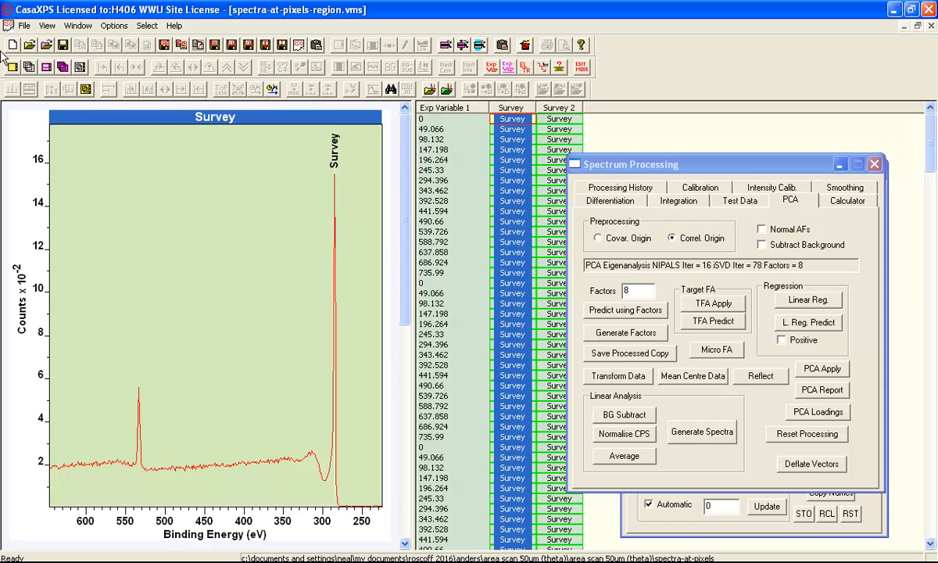
Overlay the raw and PCA-reconstructed Survey spectra of the first row in a single tile.
click(29, 67)
click(435, 120)
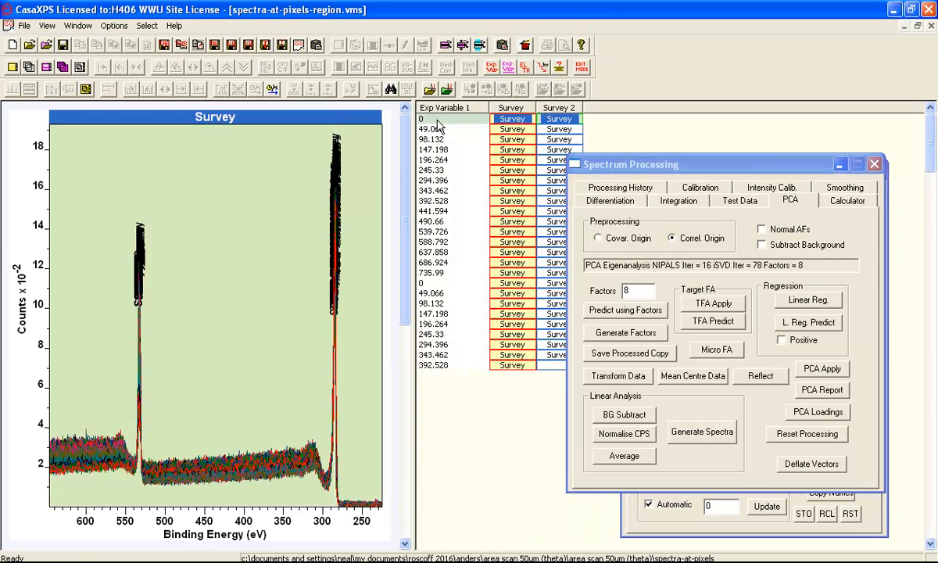
click(78, 67)
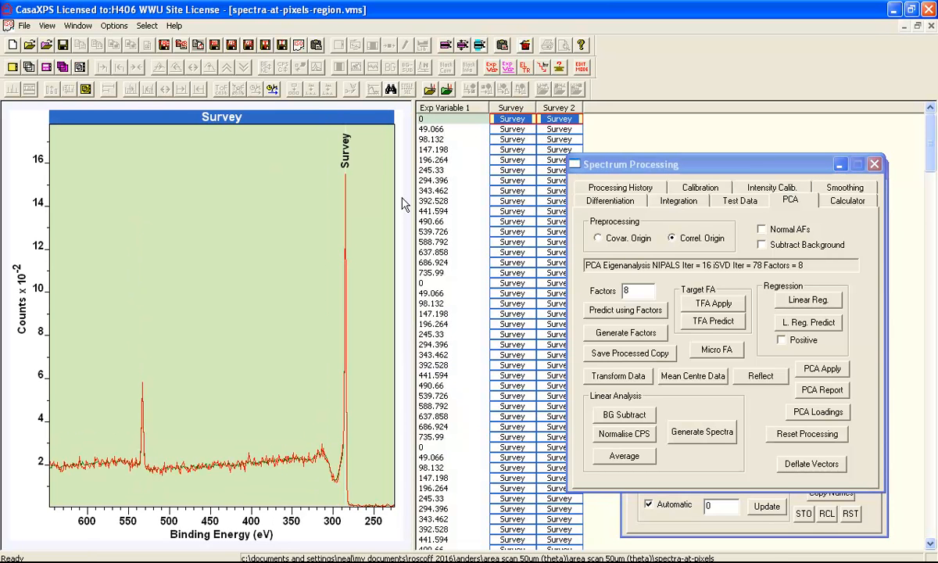
Step through the rows to compare each raw Survey spectrum with its PCA noise-reduced copy.
key(Down)
key(Down)
key(Down)
key(Down)
key(Down)
key(Down)
key(Down)
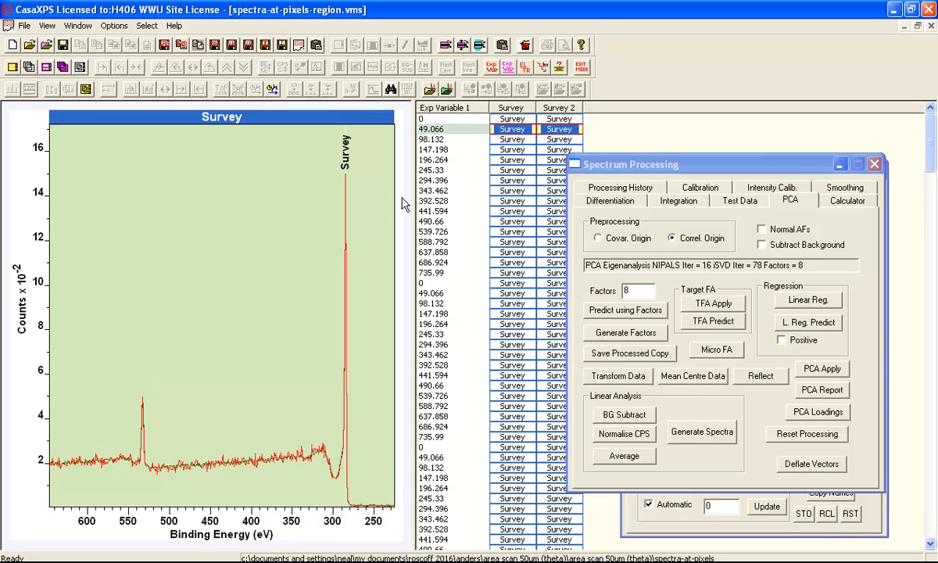
key(Down)
key(Down)
key(Down)
key(Down)
key(Down)
key(Down)
key(Down)
key(Down)
key(Down)
key(Down)
key(Down)
key(Down)
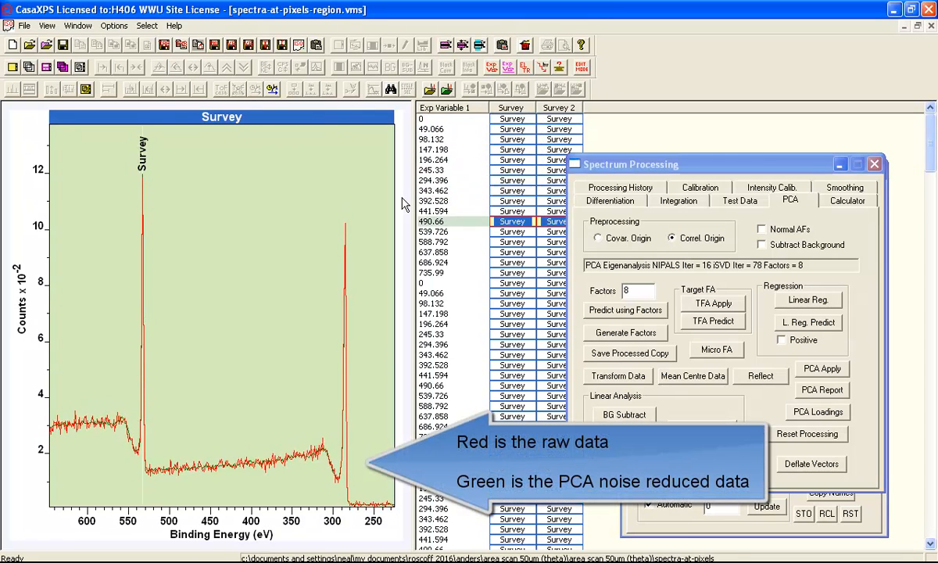
key(Down)
key(Down)
key(Down)
key(Down)
key(Down)
key(Down)
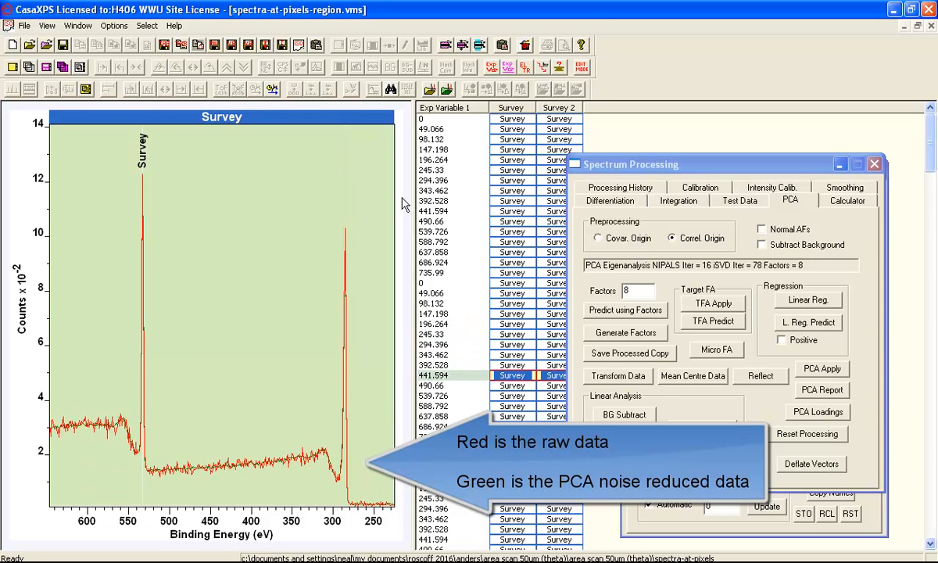
key(Down)
key(Down)
key(Down)
key(Down)
key(Down)
key(Down)
key(Down)
key(Down)
key(Down)
key(Down)
key(Down)
key(Down)
key(Down)
key(Down)
key(Down)
key(Down)
key(Down)
key(Down)
key(Down)
Close the Quantification Parameters window and examine the O 1s peak closely, over about 570 to 500 eV.
click(693, 519)
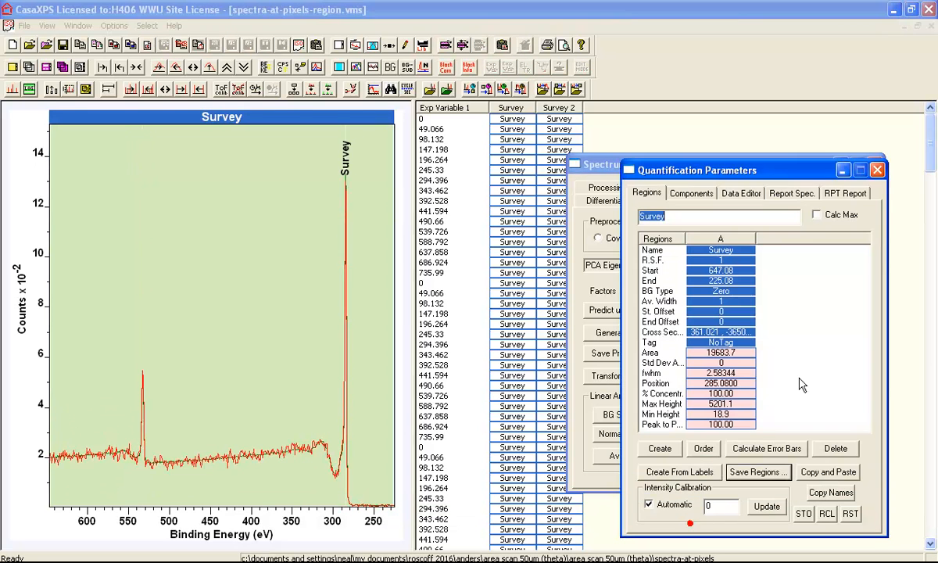
click(877, 170)
drag(17, 326, 178, 478)
click(103, 360)
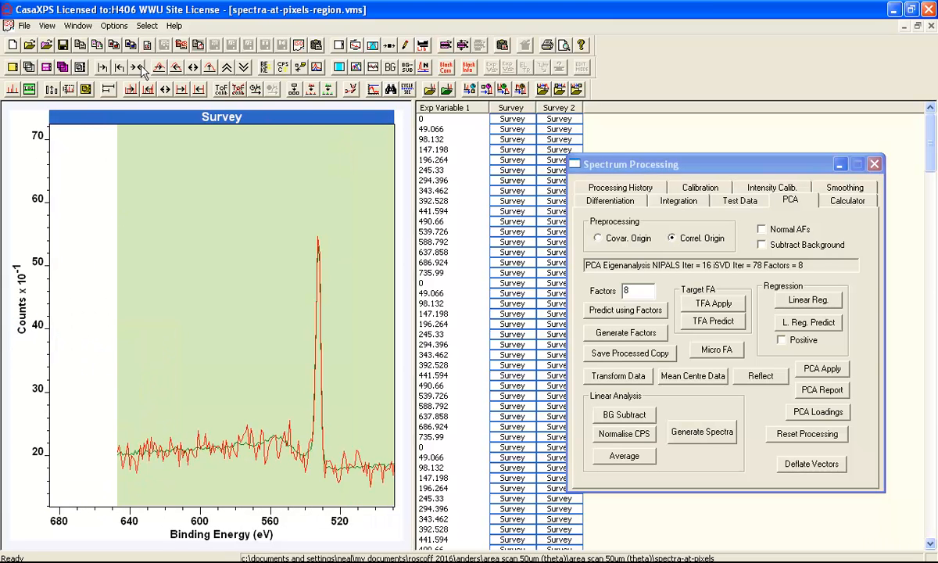
drag(249, 178, 376, 492)
click(360, 438)
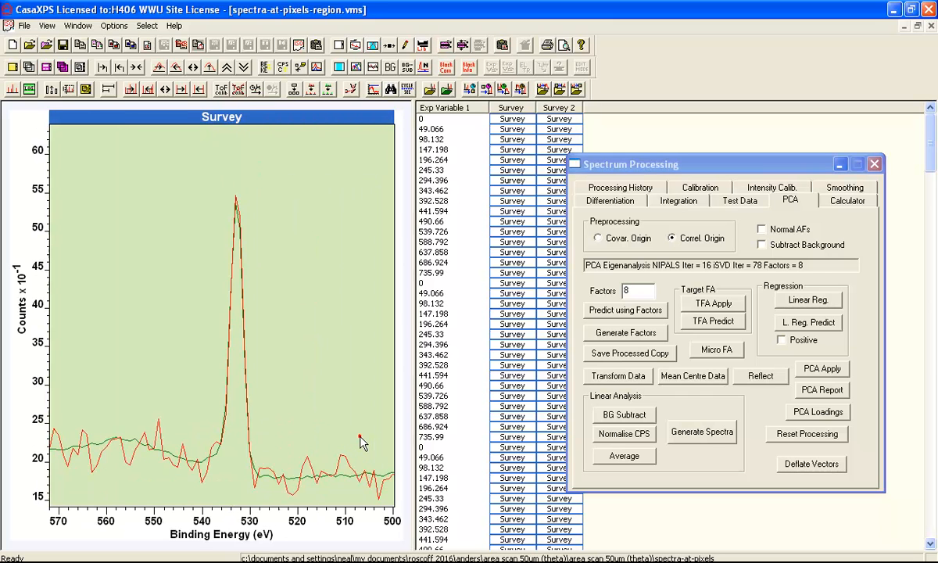
Restore the full energy range and examine the C 1s peak closely, over about 340 to 250 eV.
click(134, 68)
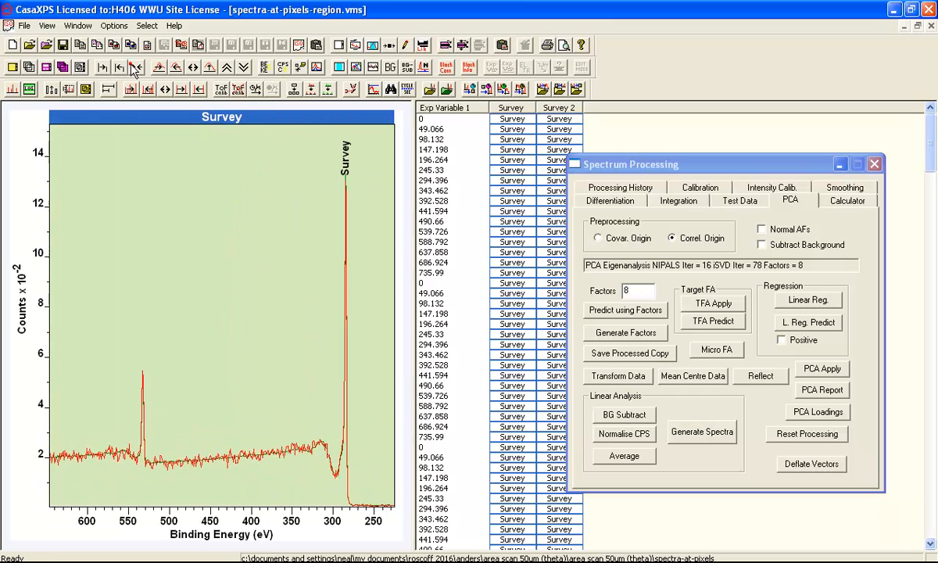
drag(298, 153, 373, 528)
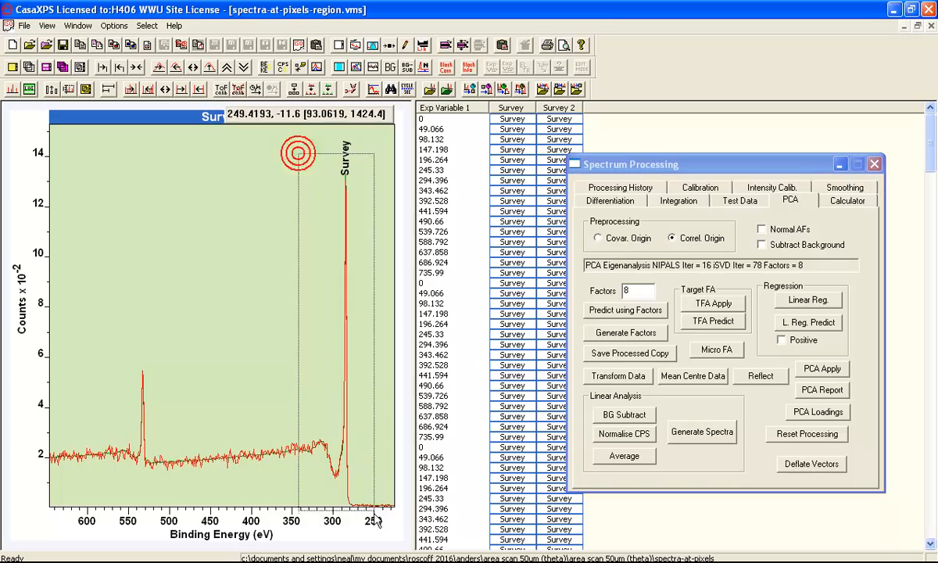
click(361, 473)
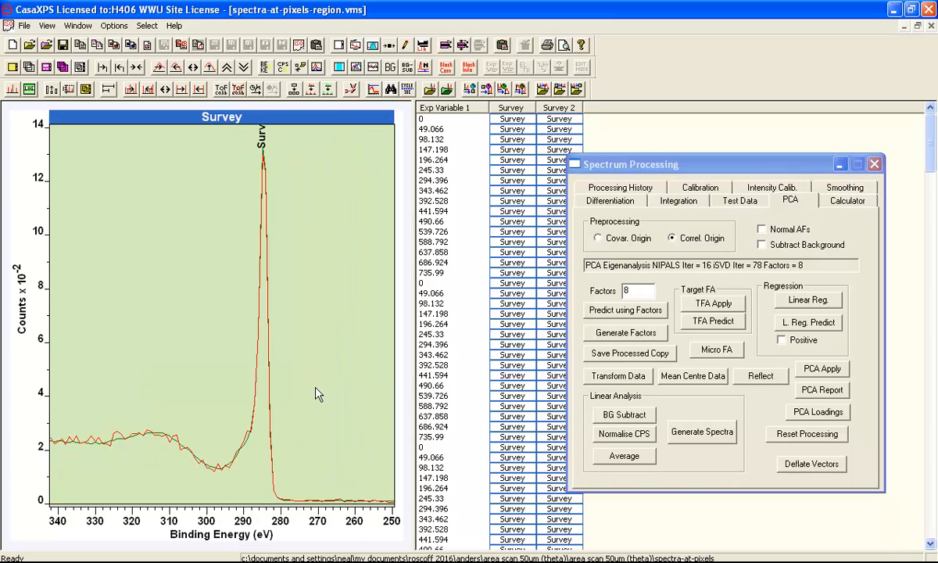